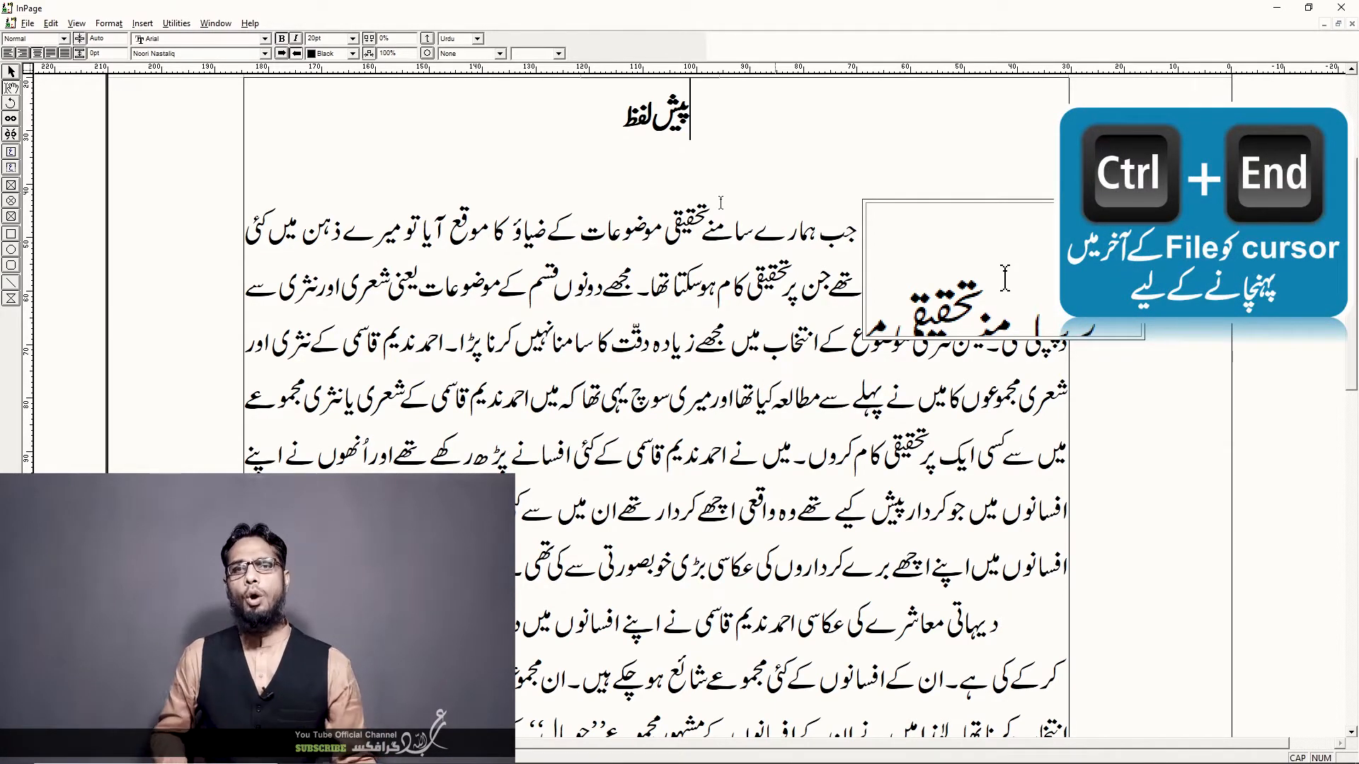
# Send the text cursor to the end of the document, and move it back up line by line past the numbered reference list.
pyautogui.hotkey('ctrl', 'End')
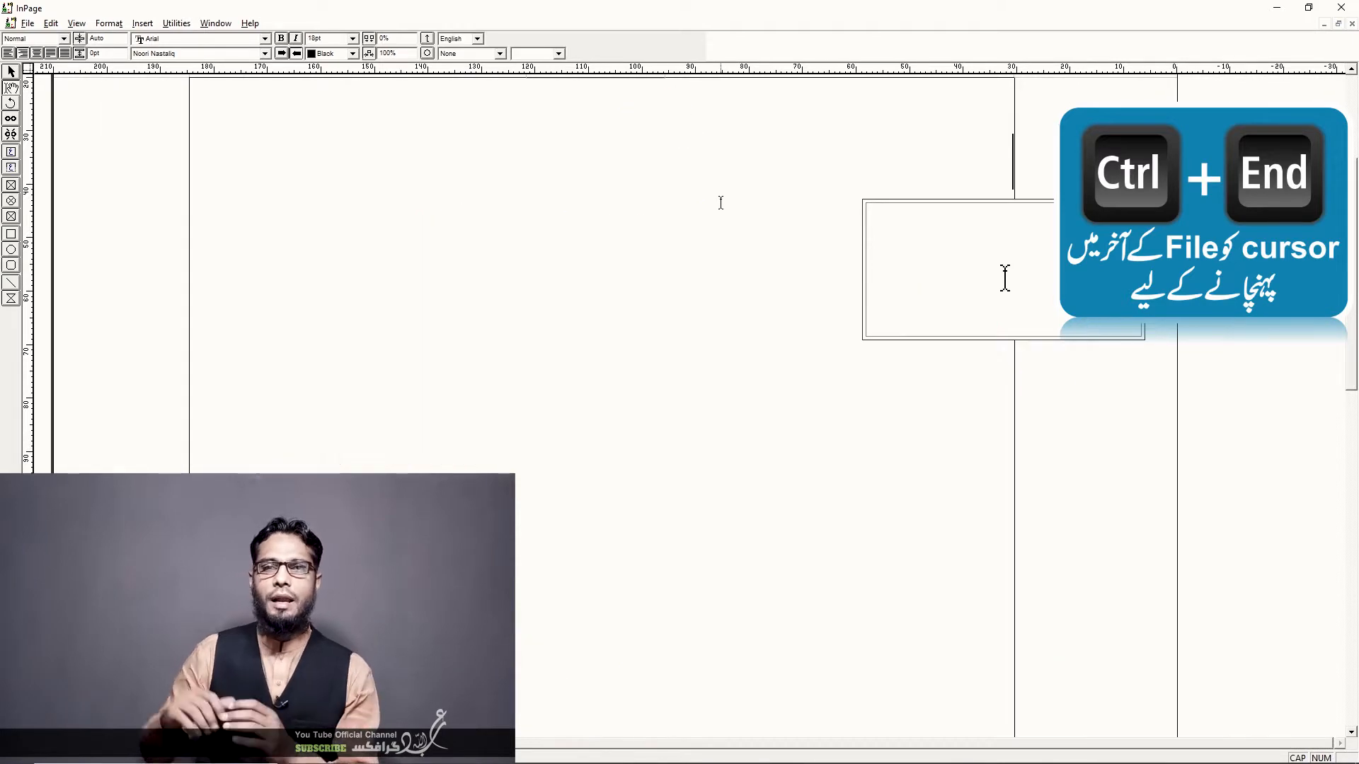
pyautogui.press('Up')
pyautogui.press('Up')
pyautogui.press('Up')
pyautogui.press('Up')
pyautogui.press('Up')
pyautogui.press('Up')
pyautogui.press('Up')
pyautogui.press('Up')
pyautogui.press('Up')
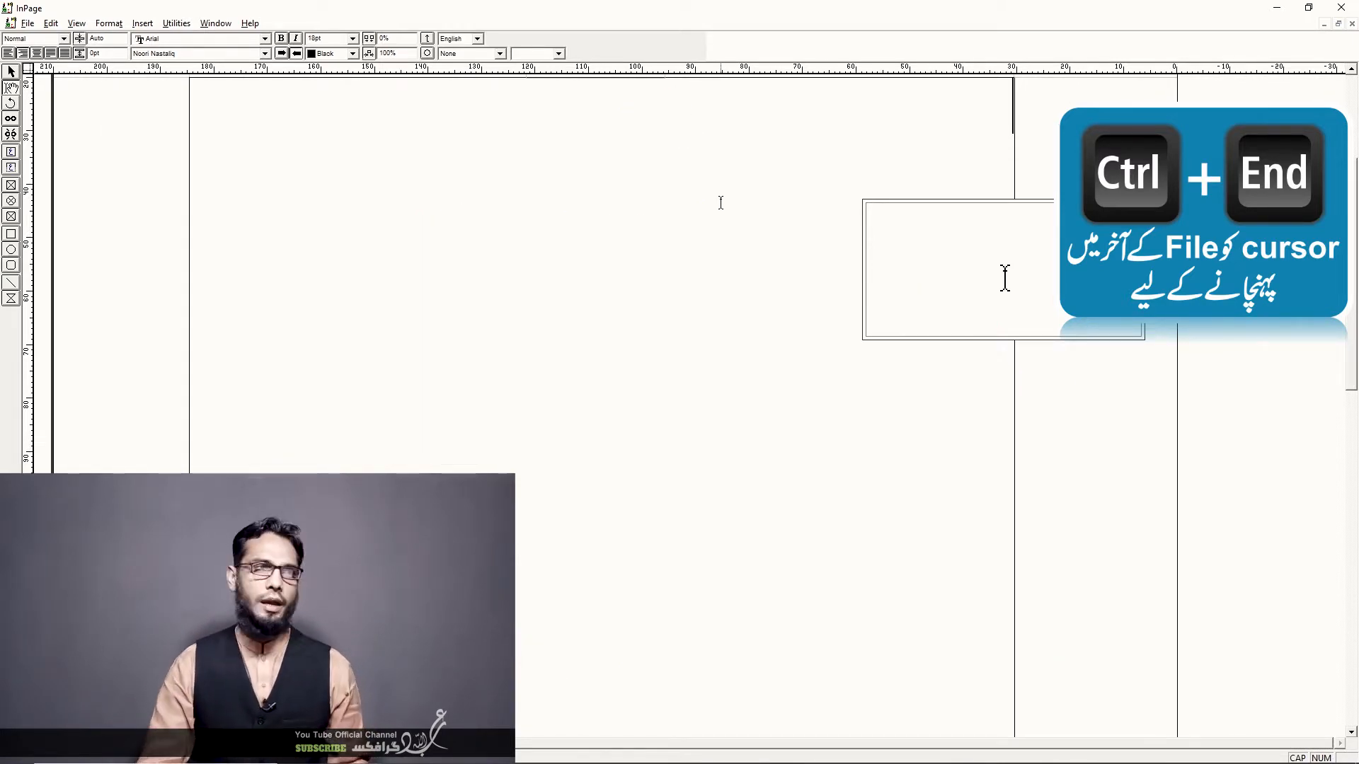
pyautogui.press('Up')
pyautogui.press('Up')
pyautogui.press('Up')
pyautogui.press('Up')
pyautogui.press('Up')
pyautogui.press('Up')
pyautogui.press('Up')
pyautogui.press('Up')
pyautogui.press('Up')
pyautogui.press('Up')
pyautogui.press('Up')
pyautogui.press('Up')
pyautogui.press('Up')
pyautogui.press('Up')
pyautogui.press('Up')
pyautogui.press('Up')
pyautogui.press('Up')
pyautogui.press('Up')
pyautogui.press('Up')
pyautogui.press('Up')
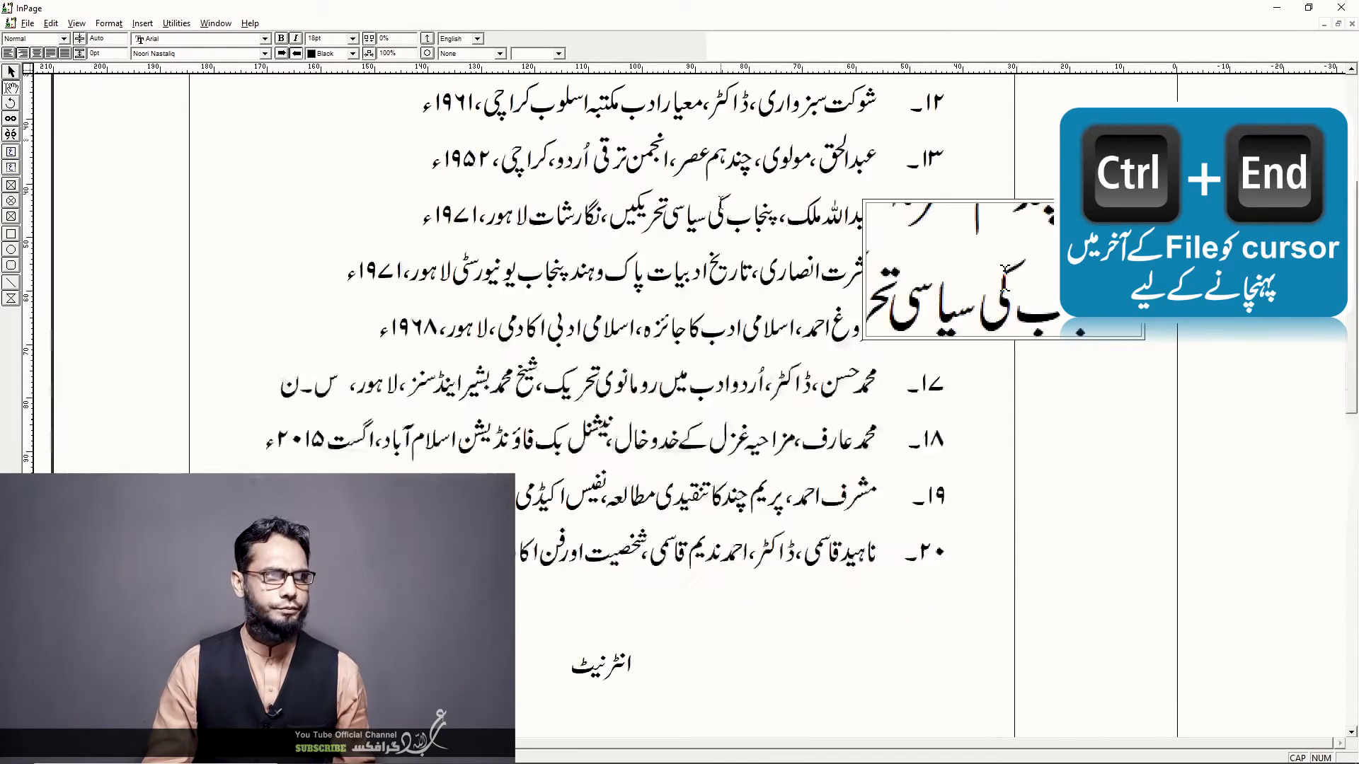
pyautogui.press('Up')
pyautogui.press('Up')
pyautogui.press('Up')
pyautogui.press('Up')
pyautogui.press('Up')
pyautogui.press('Up')
pyautogui.press('Up')
pyautogui.press('Up')
pyautogui.press('Up')
pyautogui.press('Up')
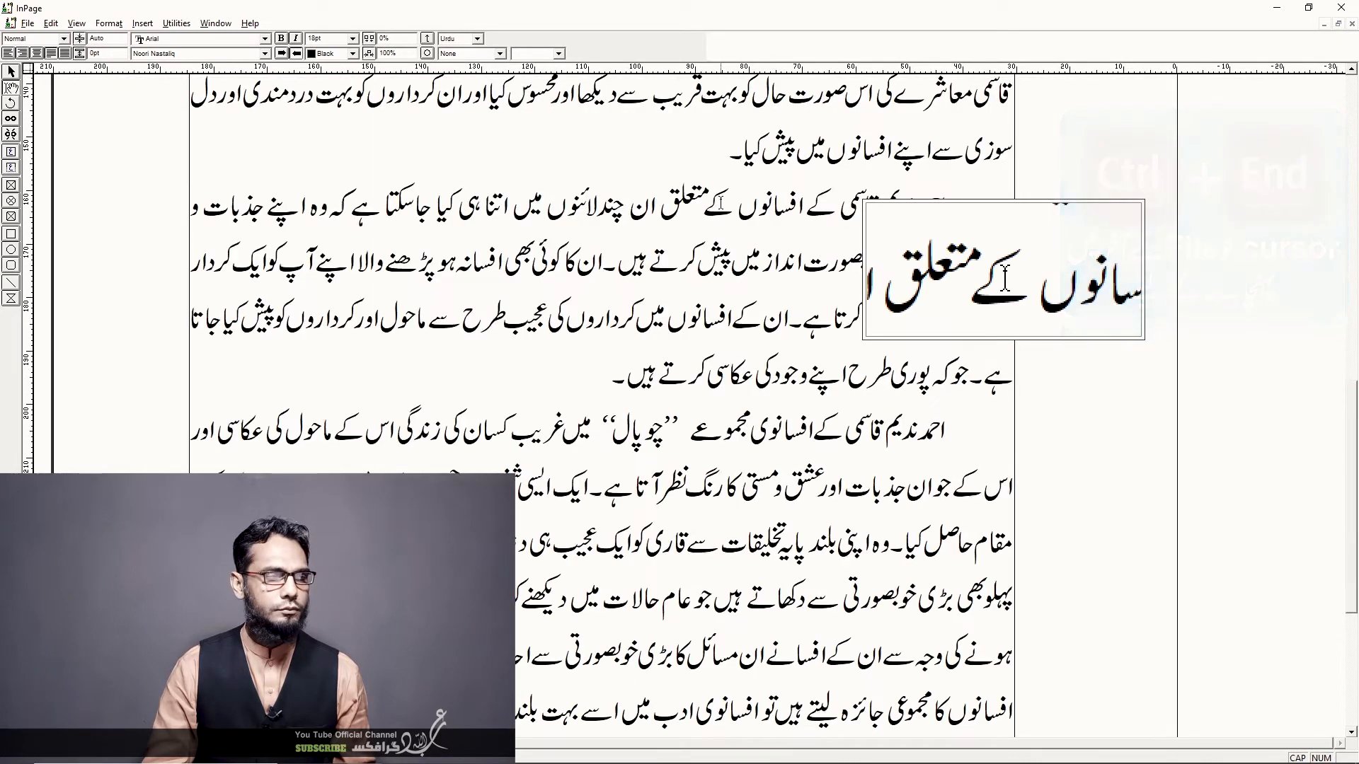
# Highlight from mid-line to the start of the second line under heading (۳), and separately from mid-line to that line's end.
pyautogui.click(559, 374)
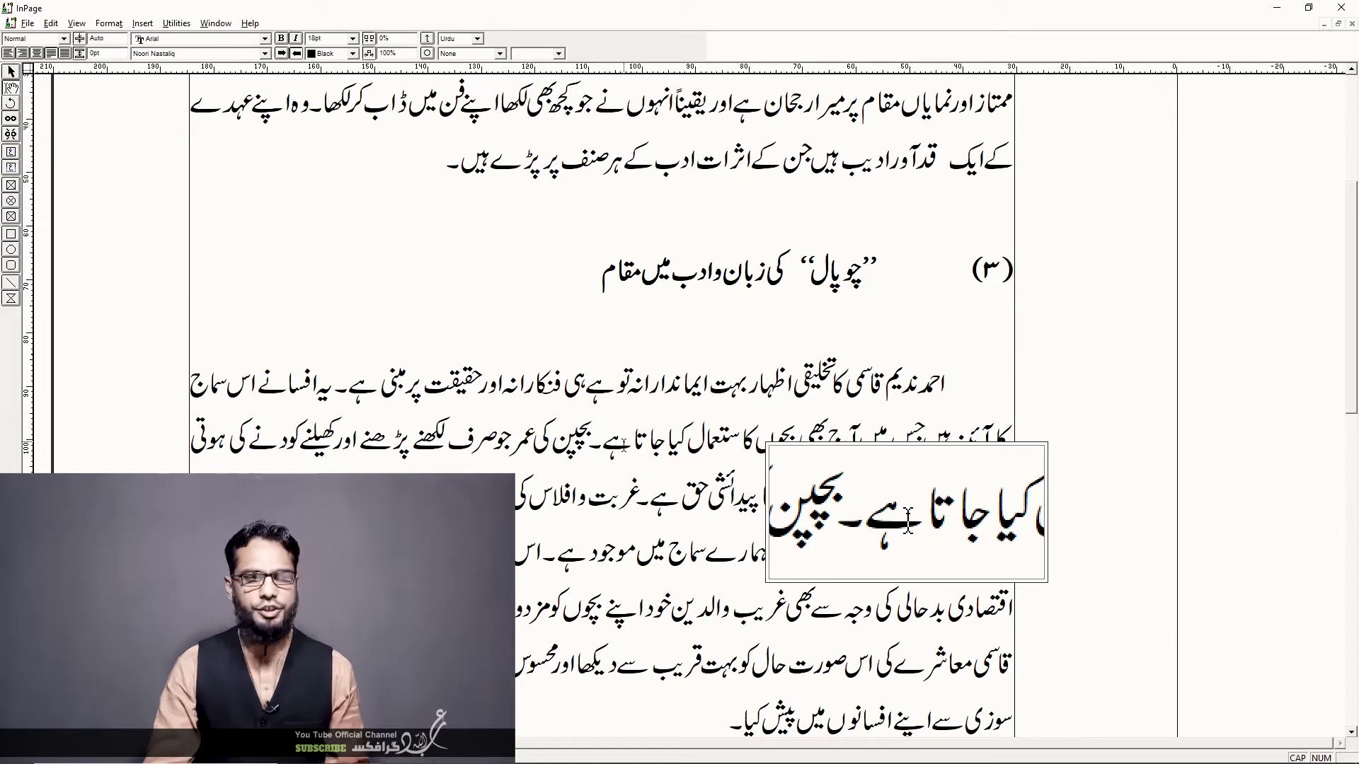
pyautogui.hotkey('shift', 'Home')
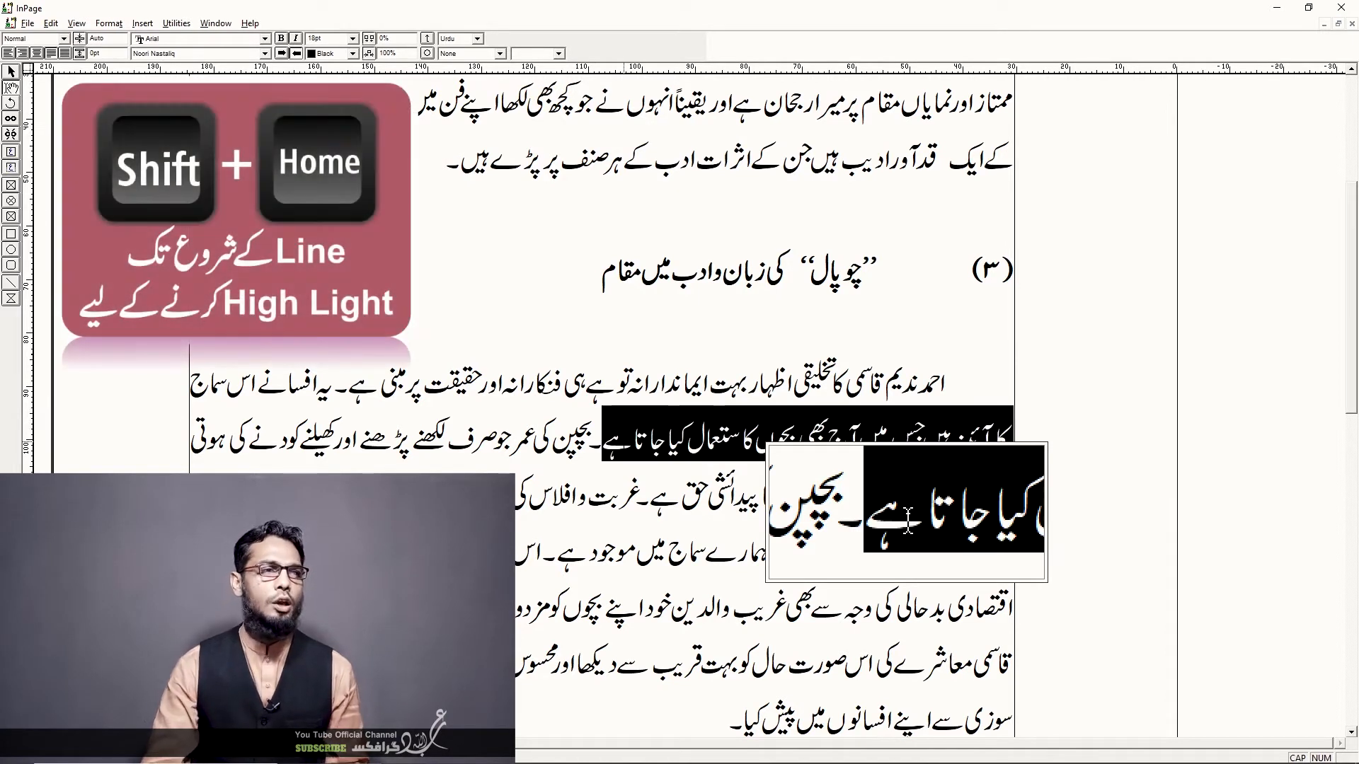
pyautogui.click(618, 474)
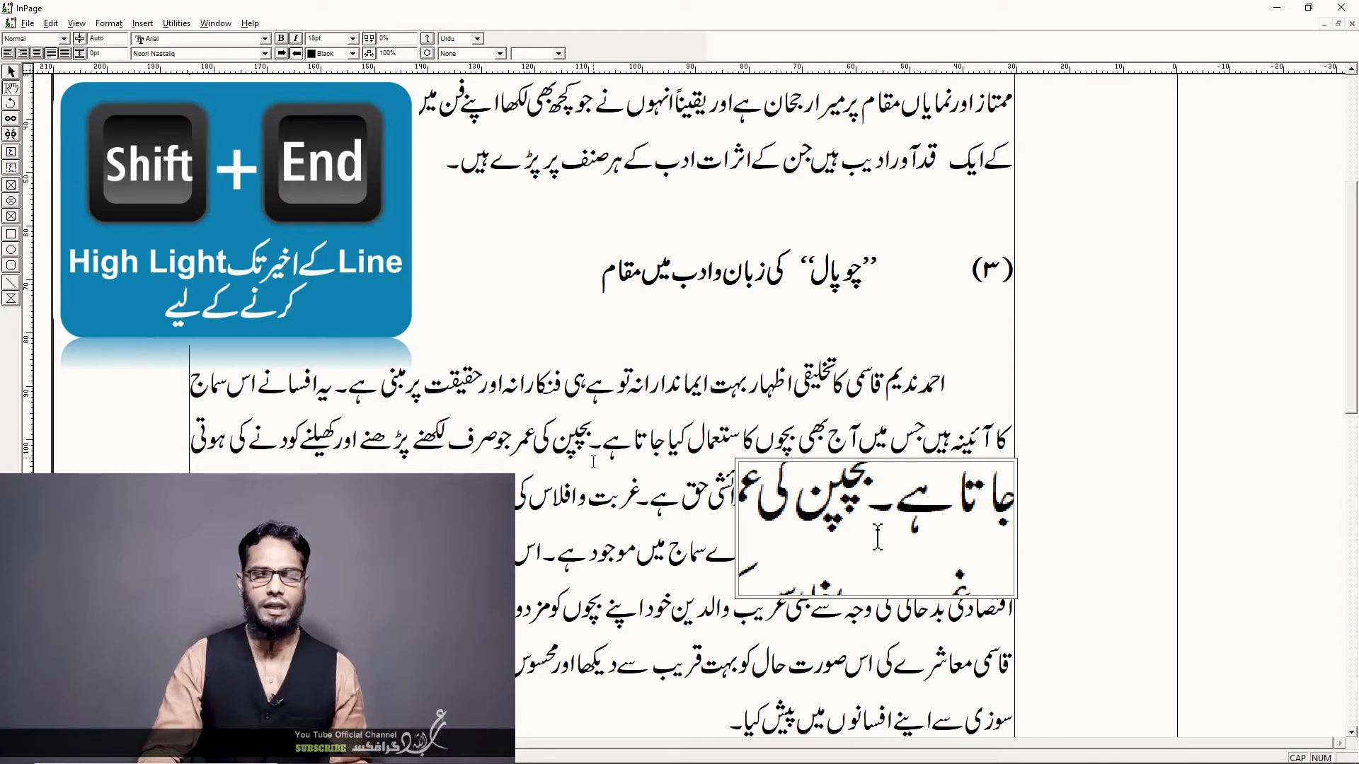
pyautogui.hotkey('shift', 'End')
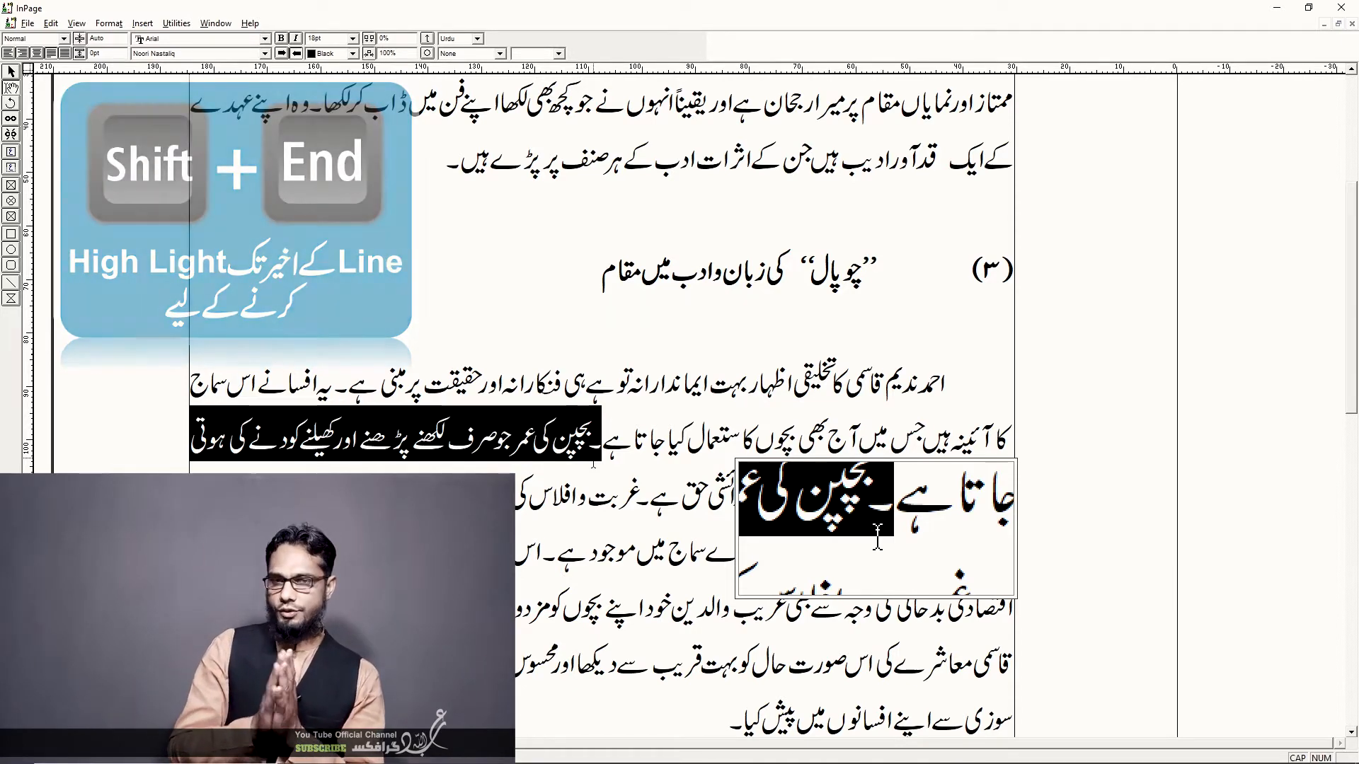
# From before ہے in the same line, highlight all text back to the document's start, and separately all text to its end.
pyautogui.click(593, 463)
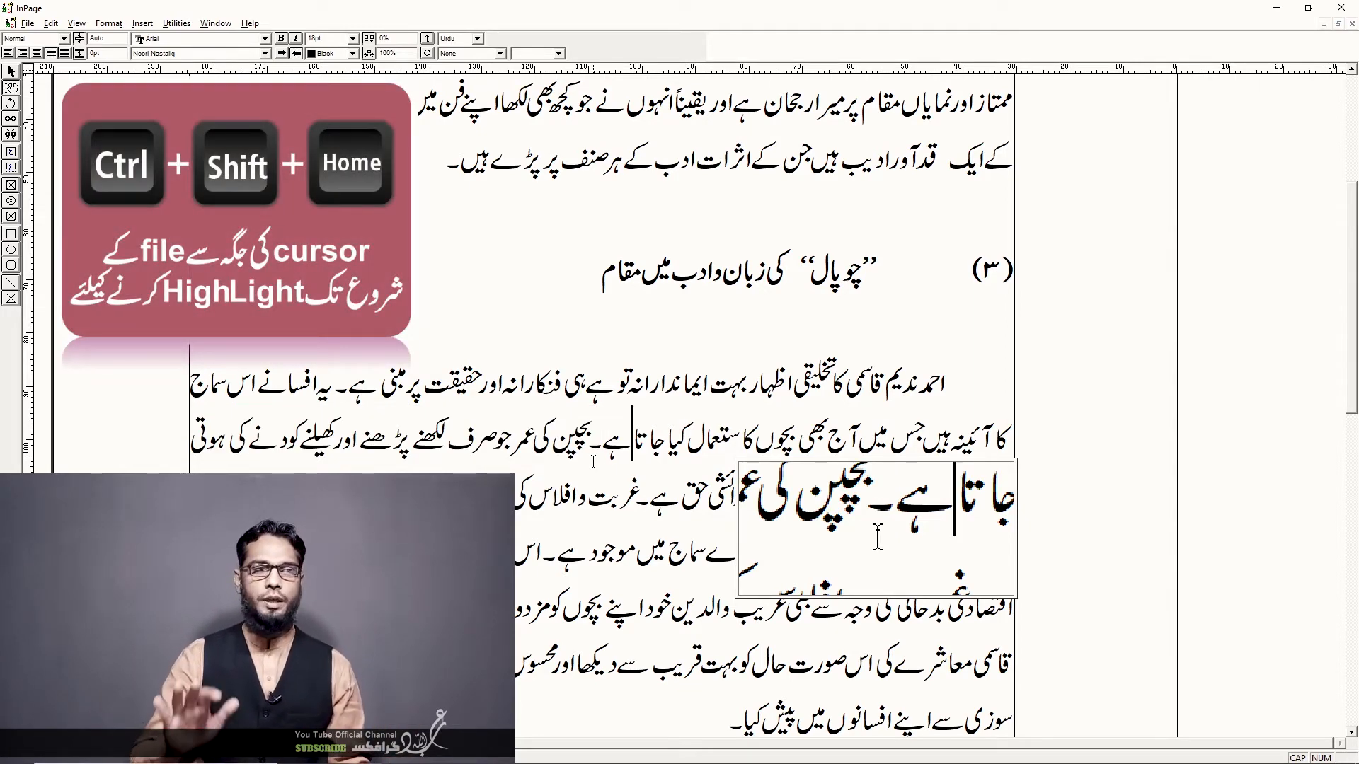
pyautogui.hotkey('ctrl', 'shift', 'Home')
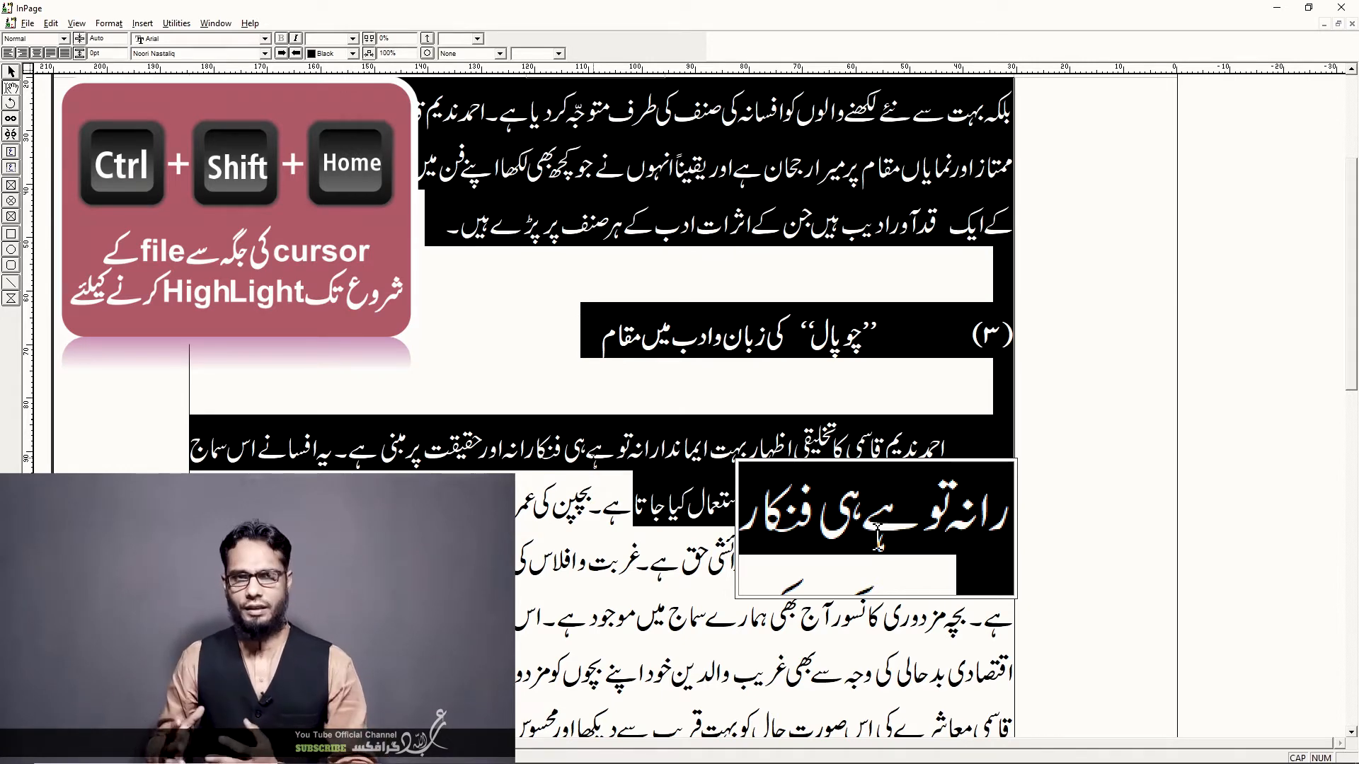
pyautogui.press('Left')
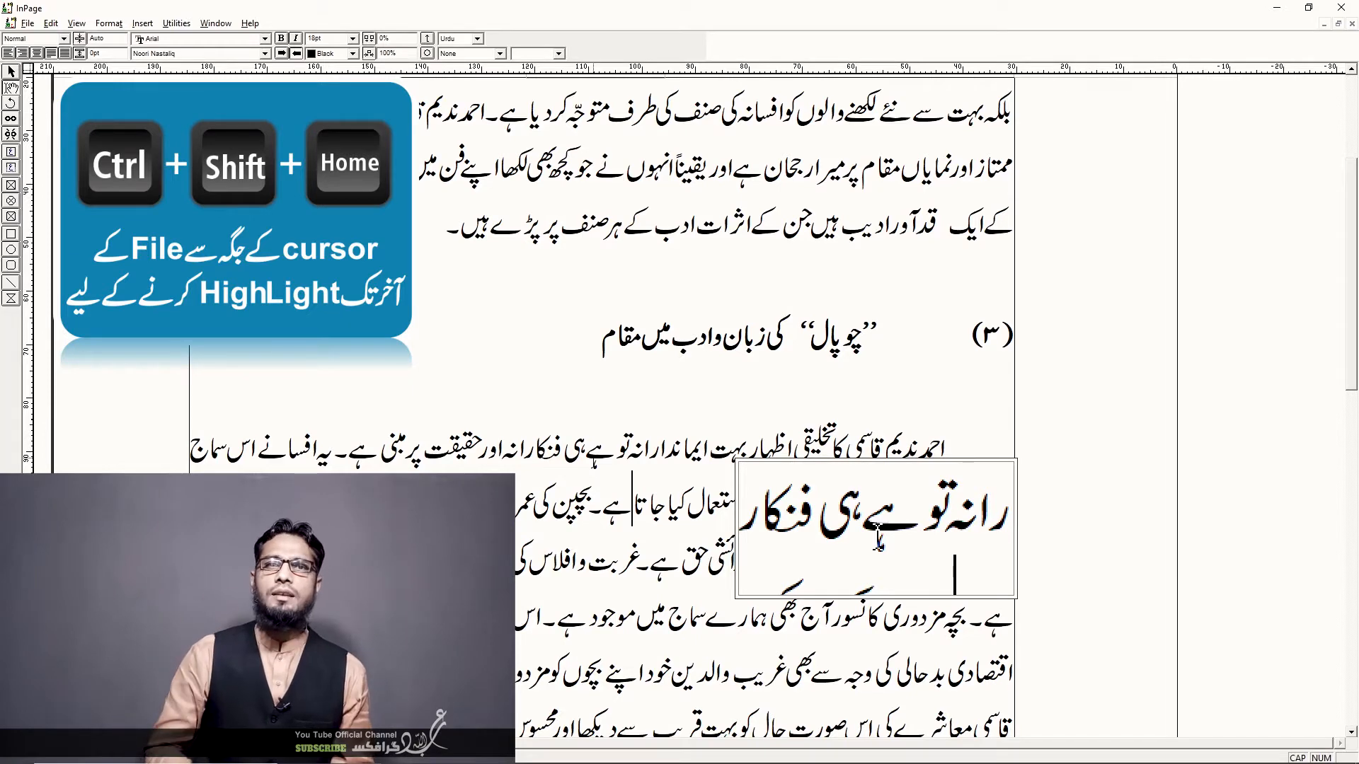
pyautogui.hotkey('ctrl', 'shift', 'Home')
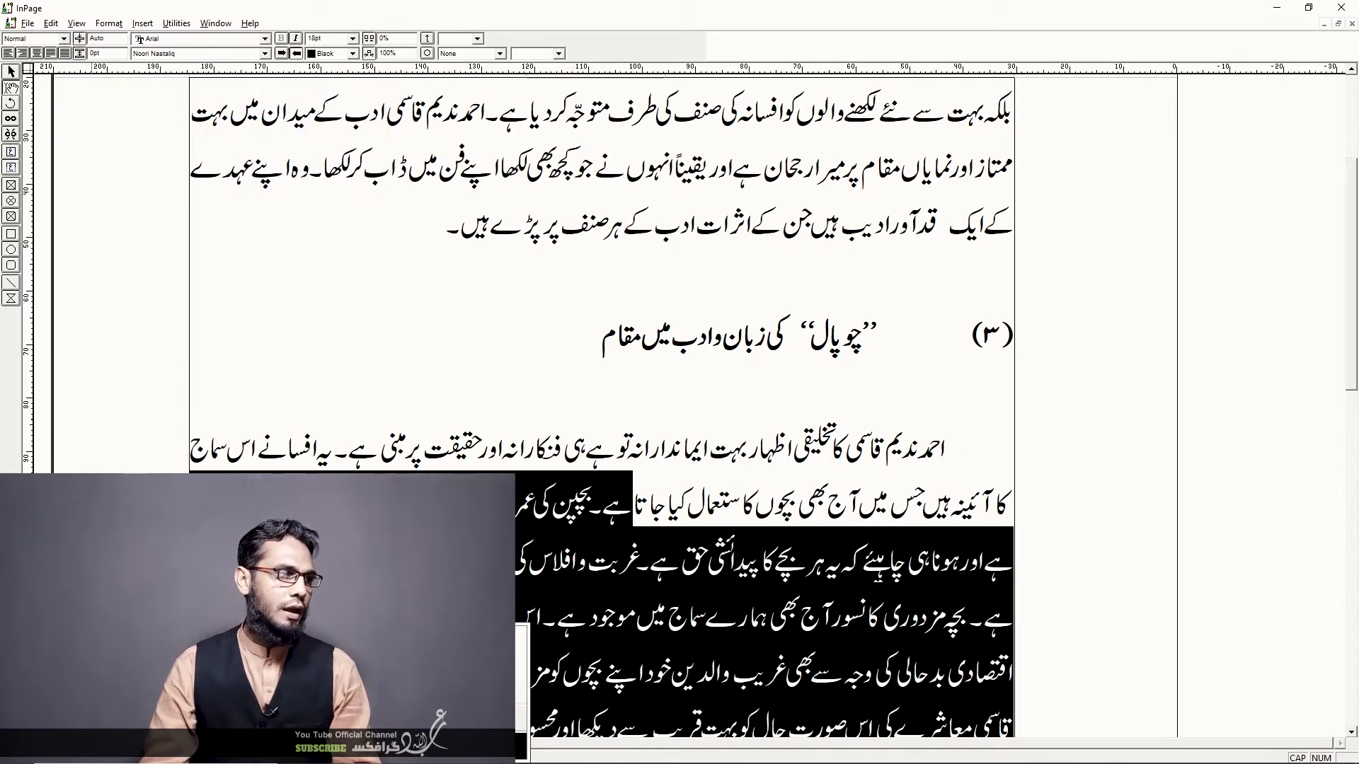
pyautogui.scroll(20, 601, 403)
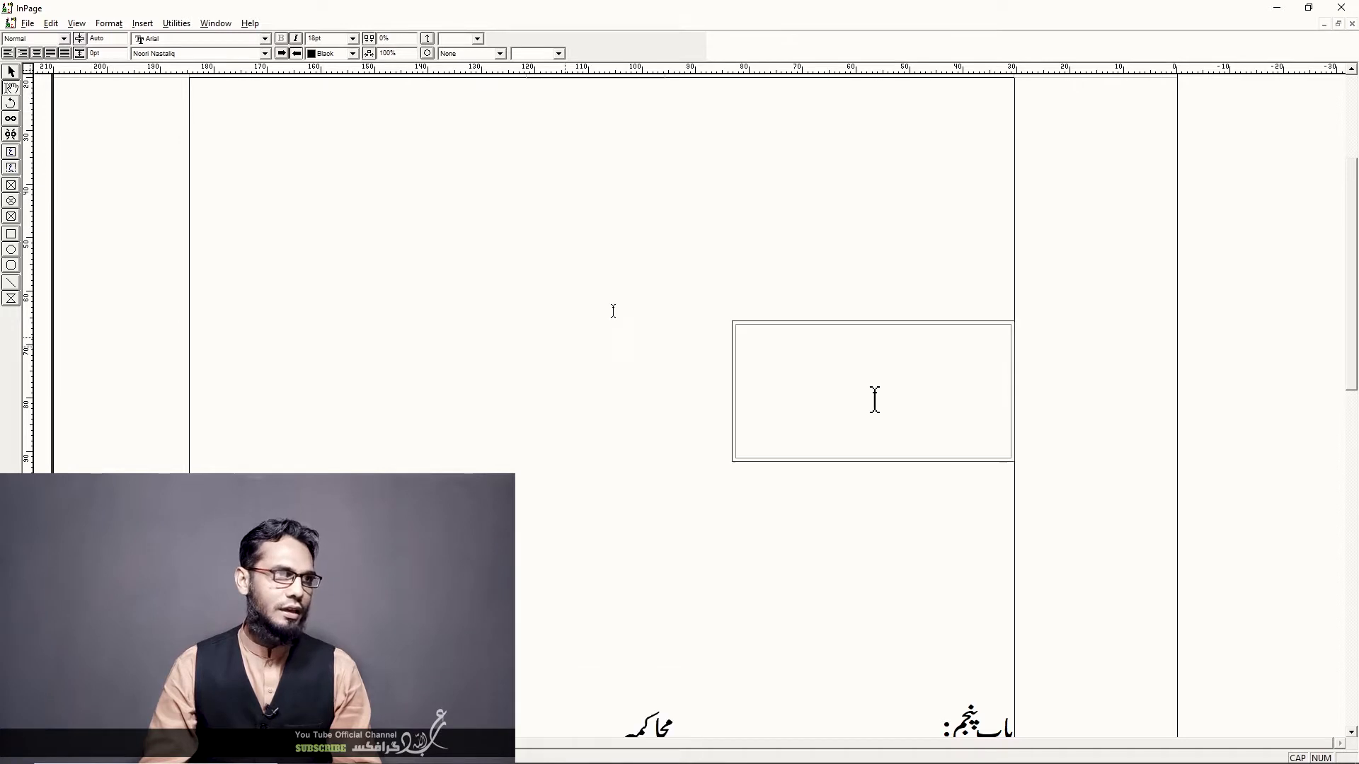
pyautogui.scroll(3, 613, 311)
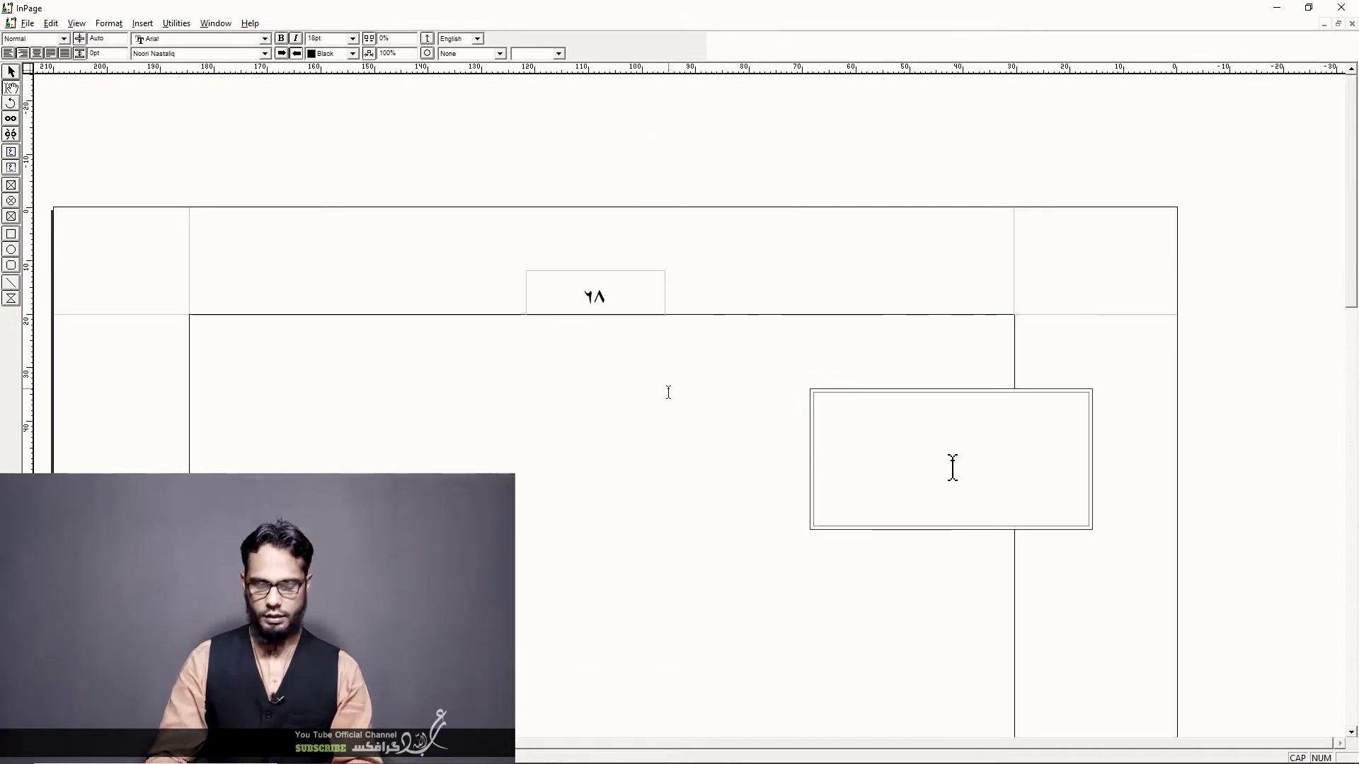
# Place the cursor in افسانے under the کردار heading and move it one letter left and right, and one line up and down.
pyautogui.scroll(10, 668, 392)
pyautogui.scroll(-10, 668, 392)
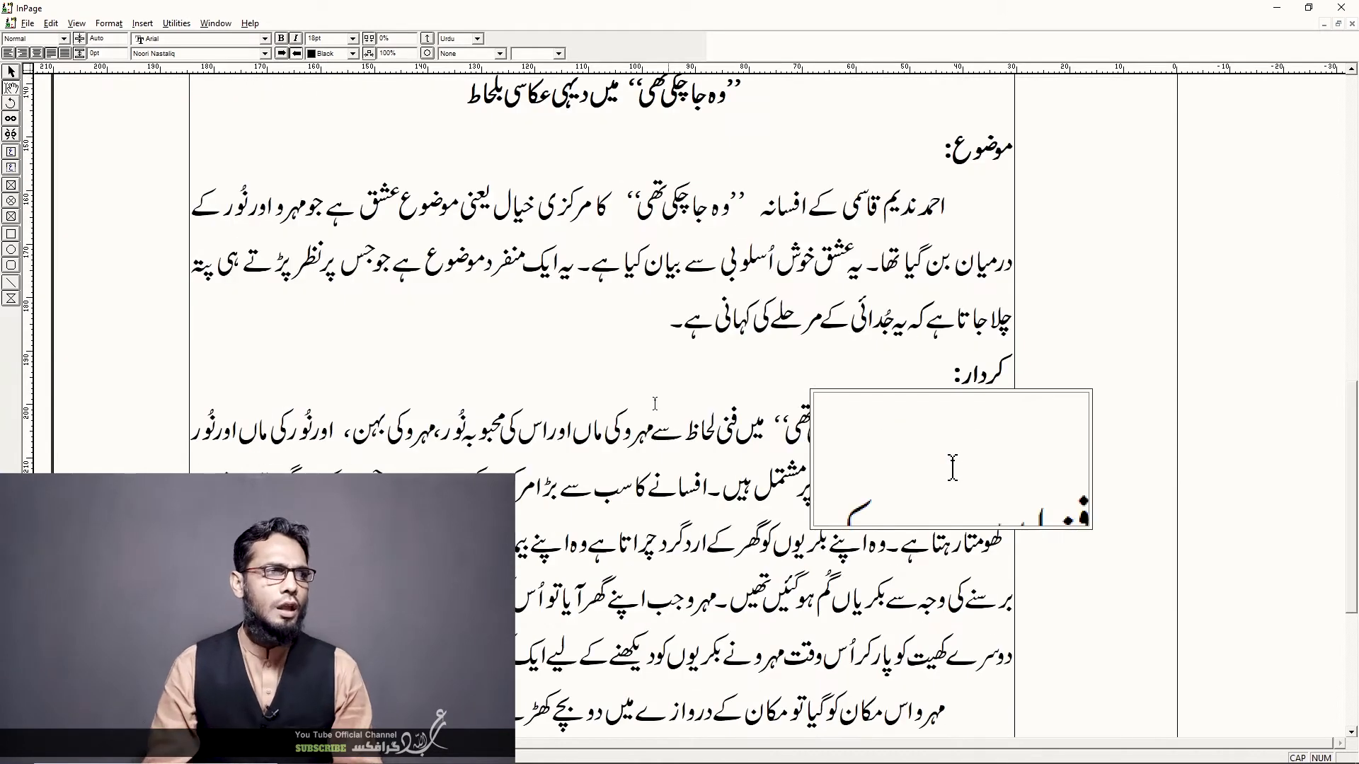
pyautogui.click(677, 488)
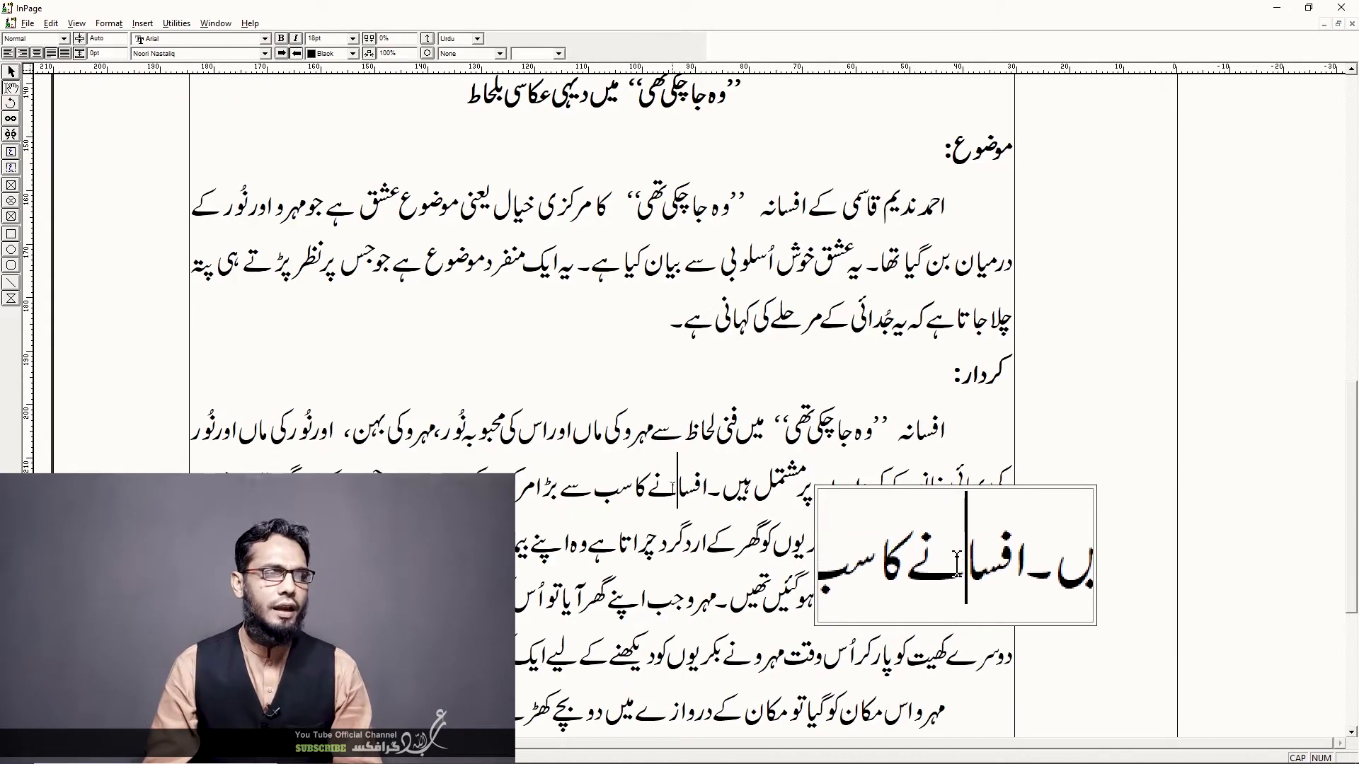
pyautogui.press('Left')
pyautogui.press('Left')
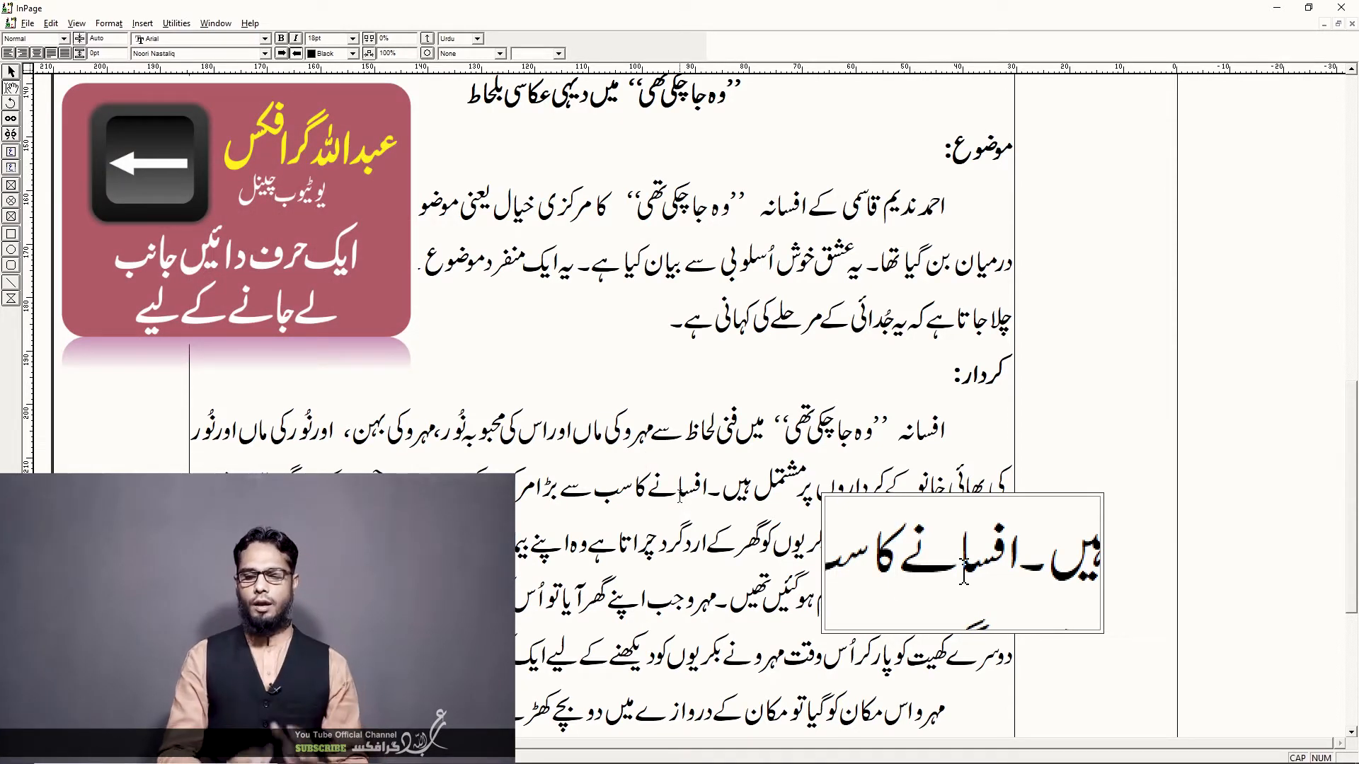
pyautogui.press('Right')
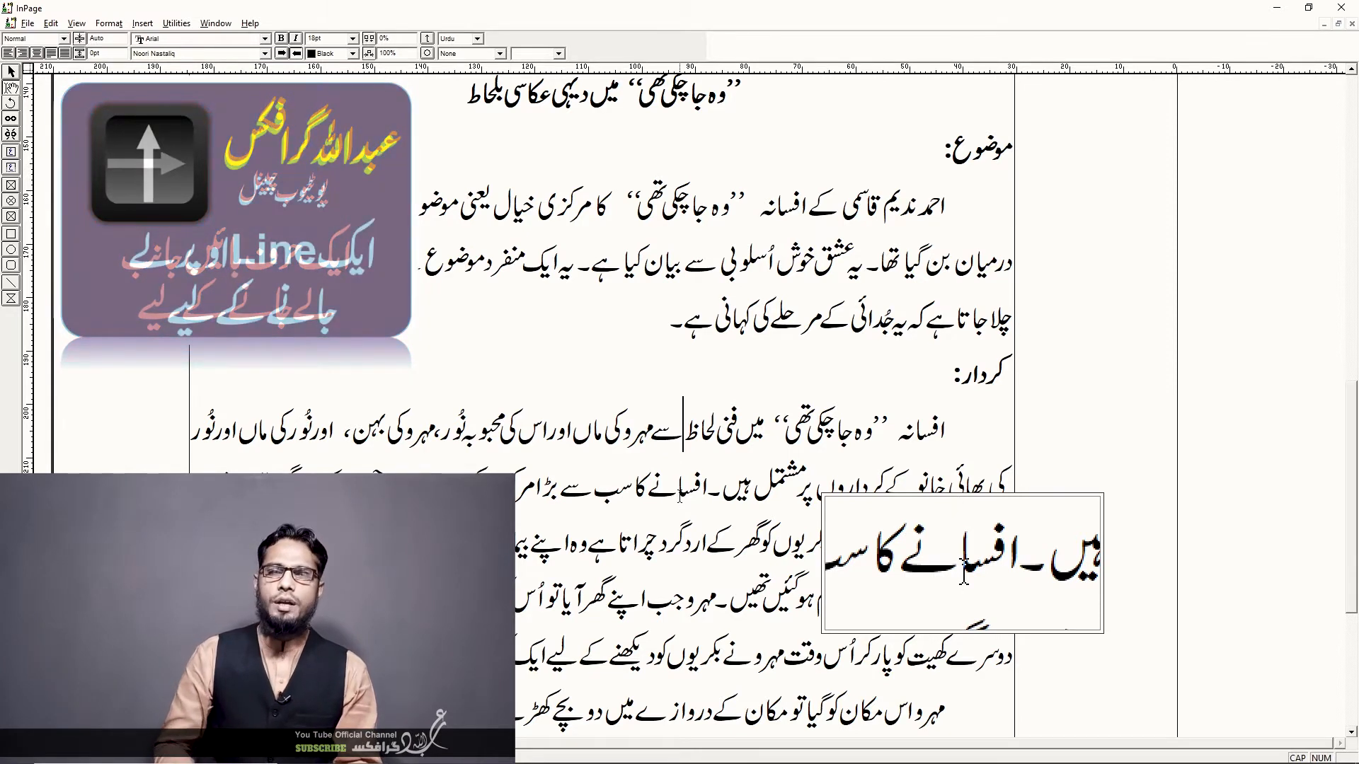
pyautogui.press('Up')
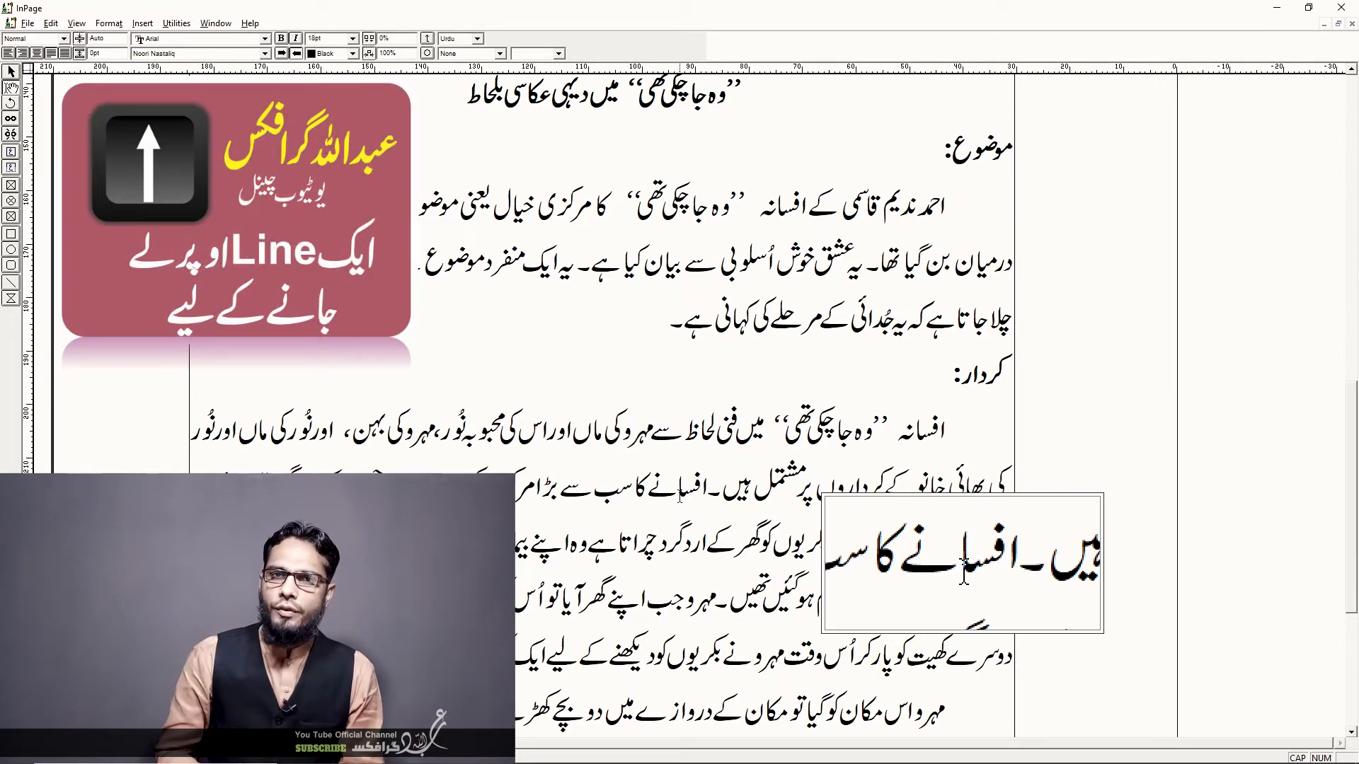
pyautogui.press('Down')
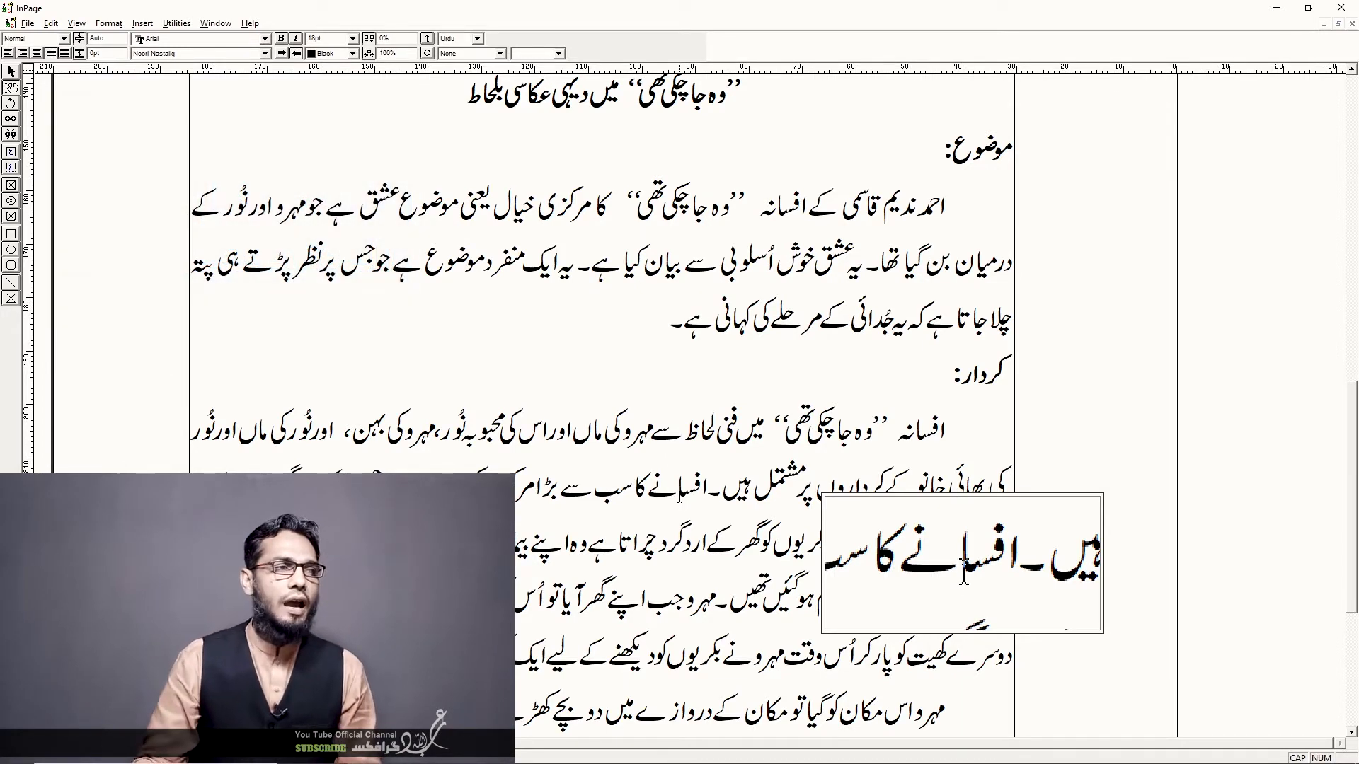
# Place the cursor before افسانے and move it one whole word forward and one whole word back.
pyautogui.click(710, 487)
pyautogui.hotkey('ctrl', 'Left')
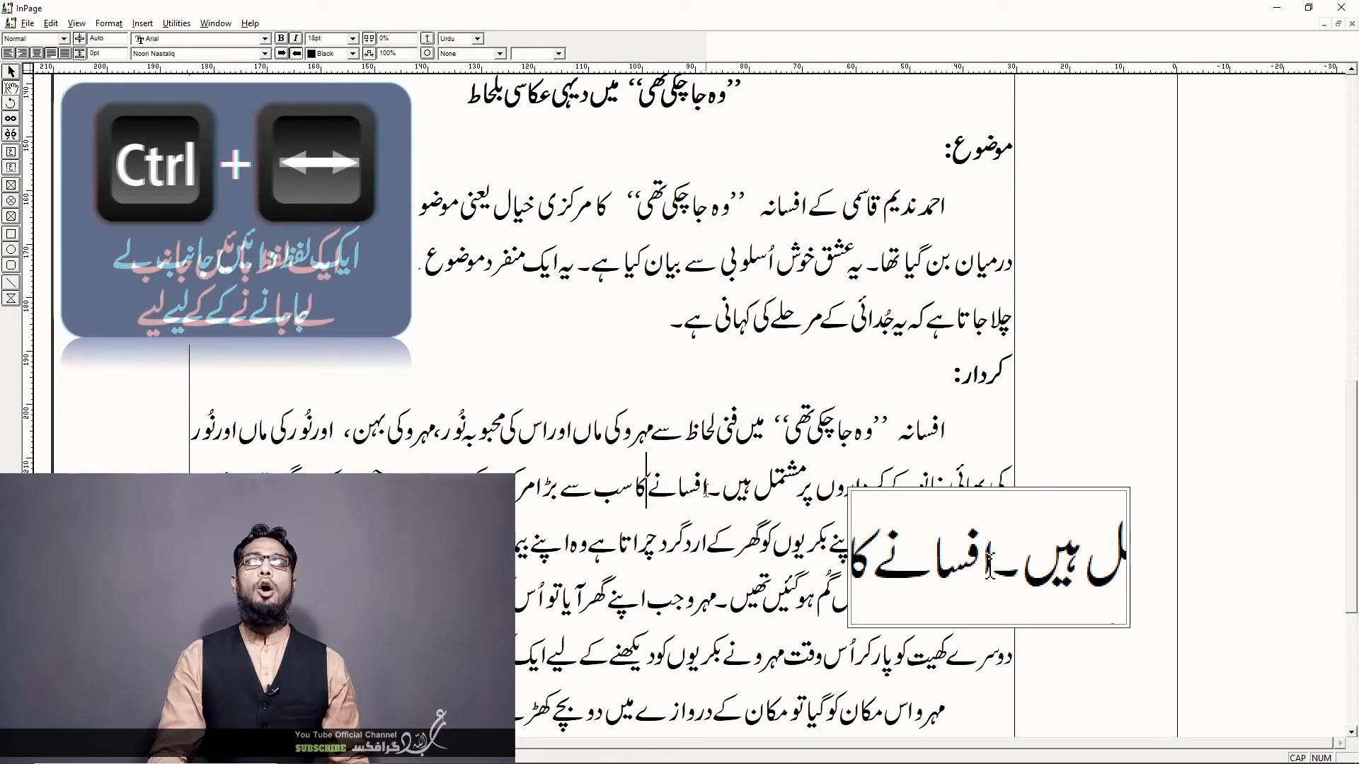
pyautogui.hotkey('ctrl', 'Right')
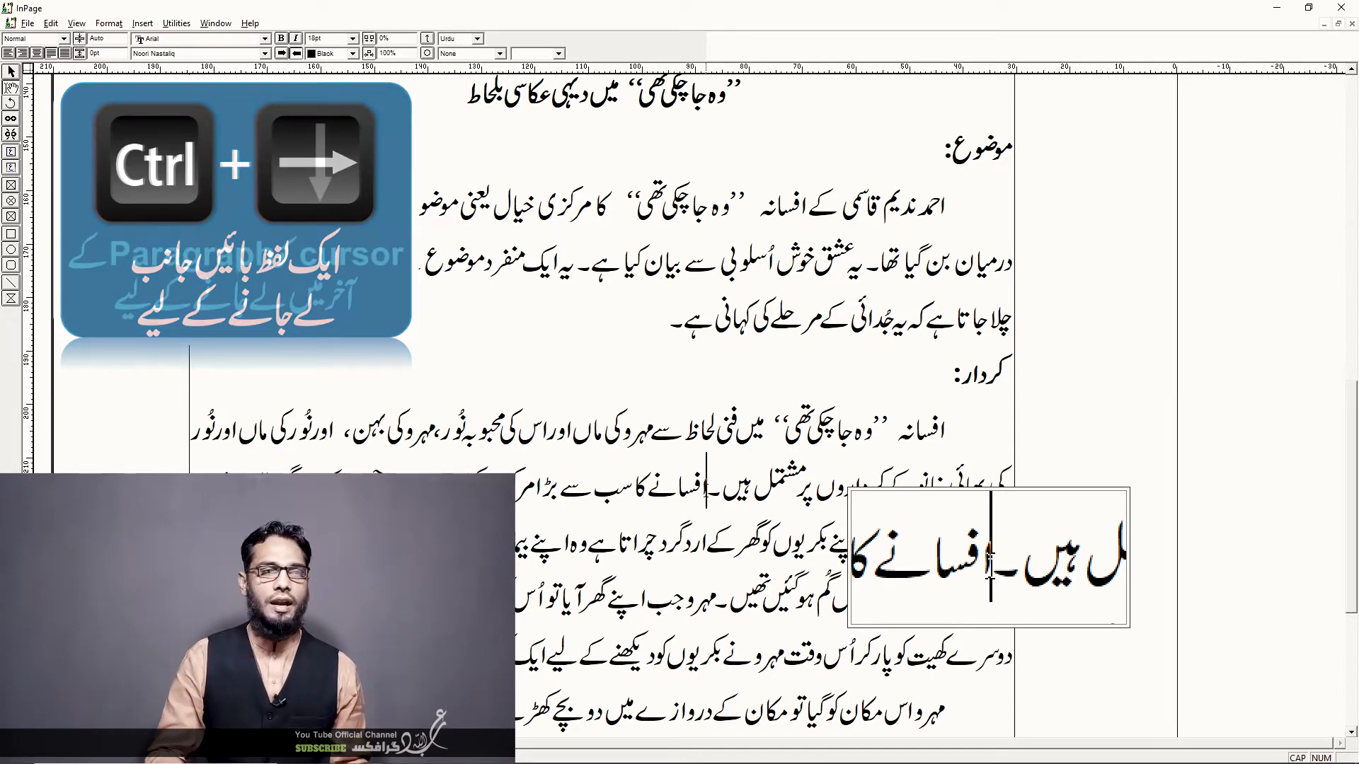
# Move the cursor between the end and the start of the paragraph under کردار, and return it to the paragraph's first line.
pyautogui.hotkey('ctrl', 'Down')
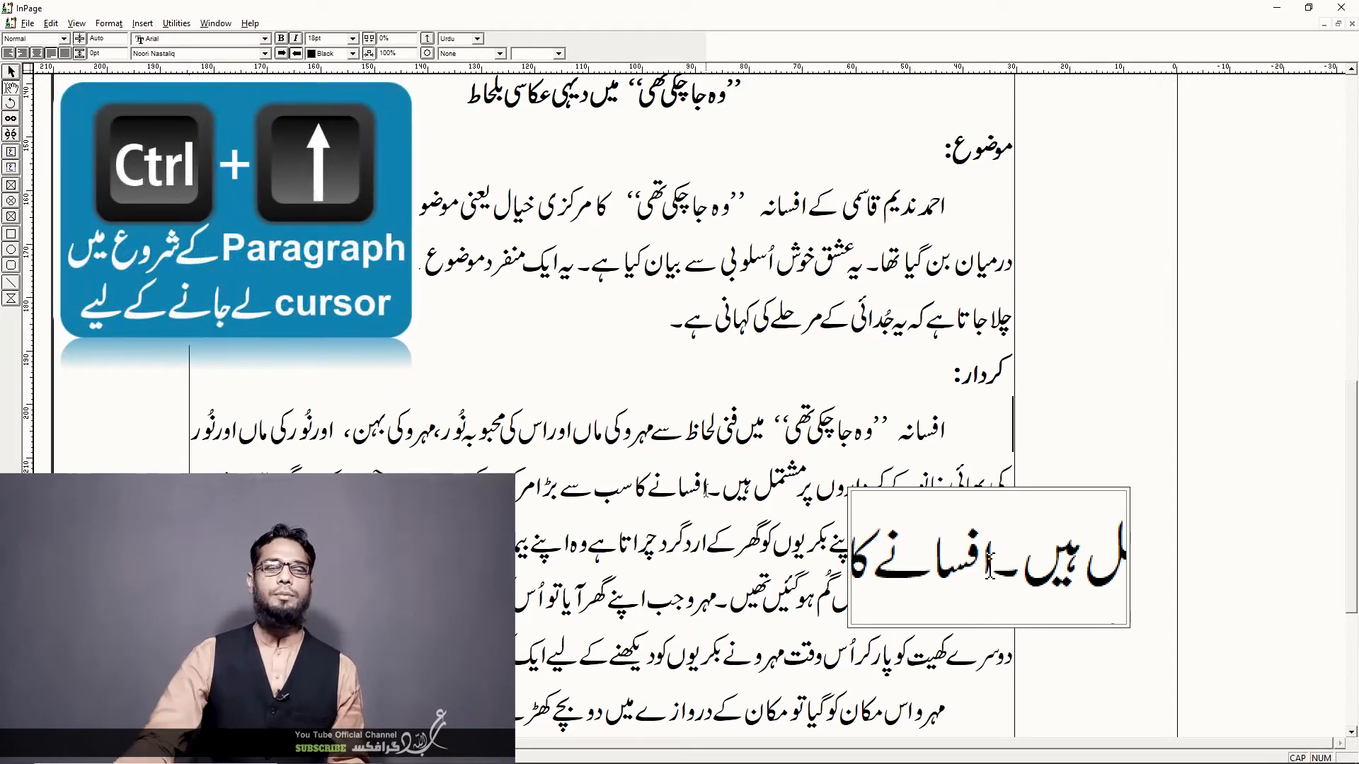
pyautogui.hotkey('ctrl', 'Up')
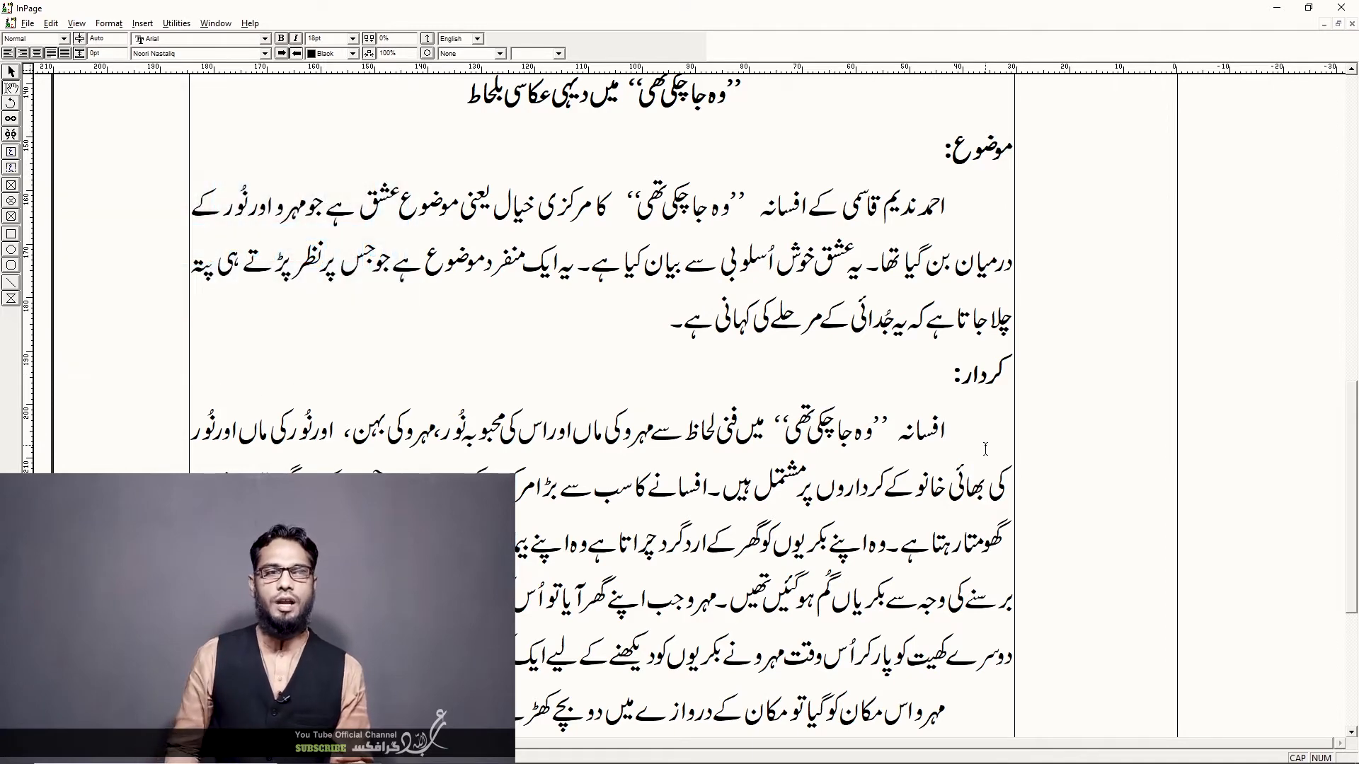
pyautogui.press('Escape')
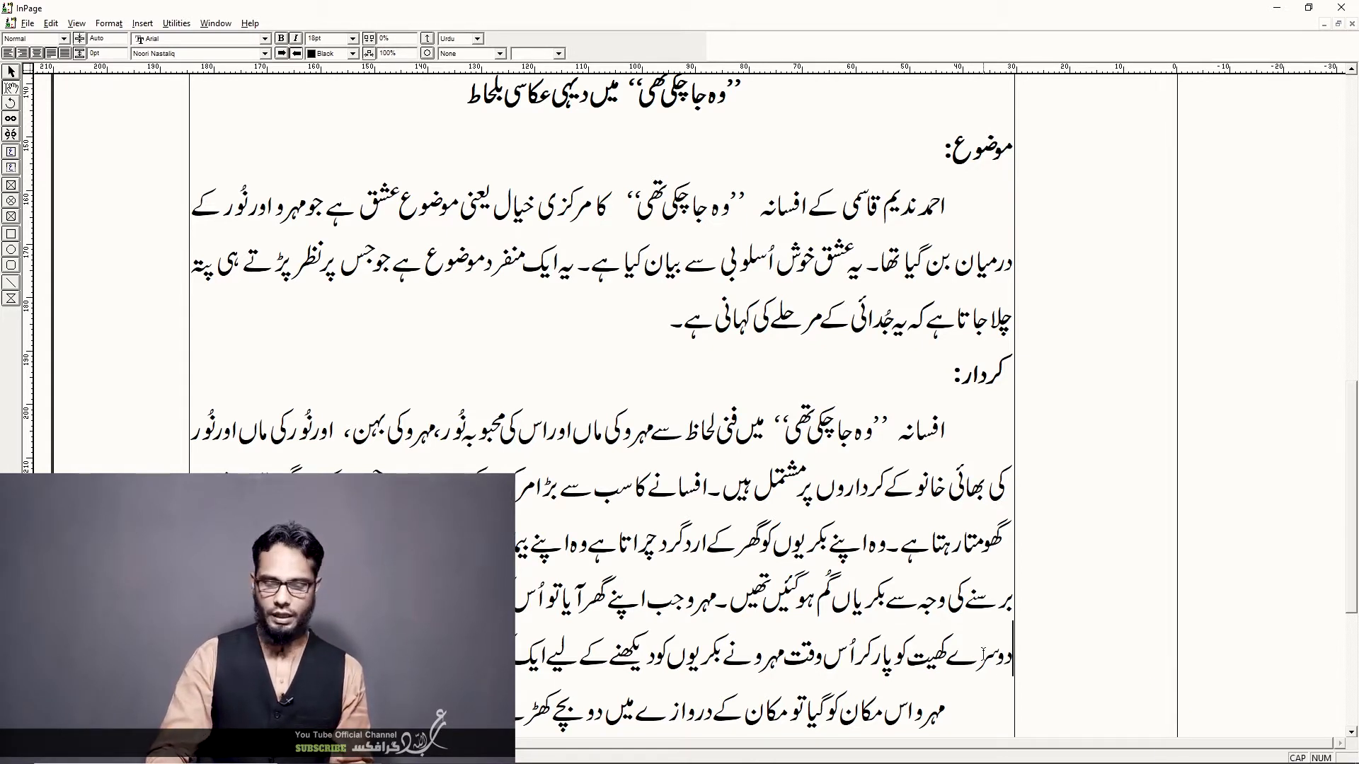
pyautogui.press('Up')
pyautogui.press('Up')
pyautogui.press('Up')
pyautogui.press('Up')
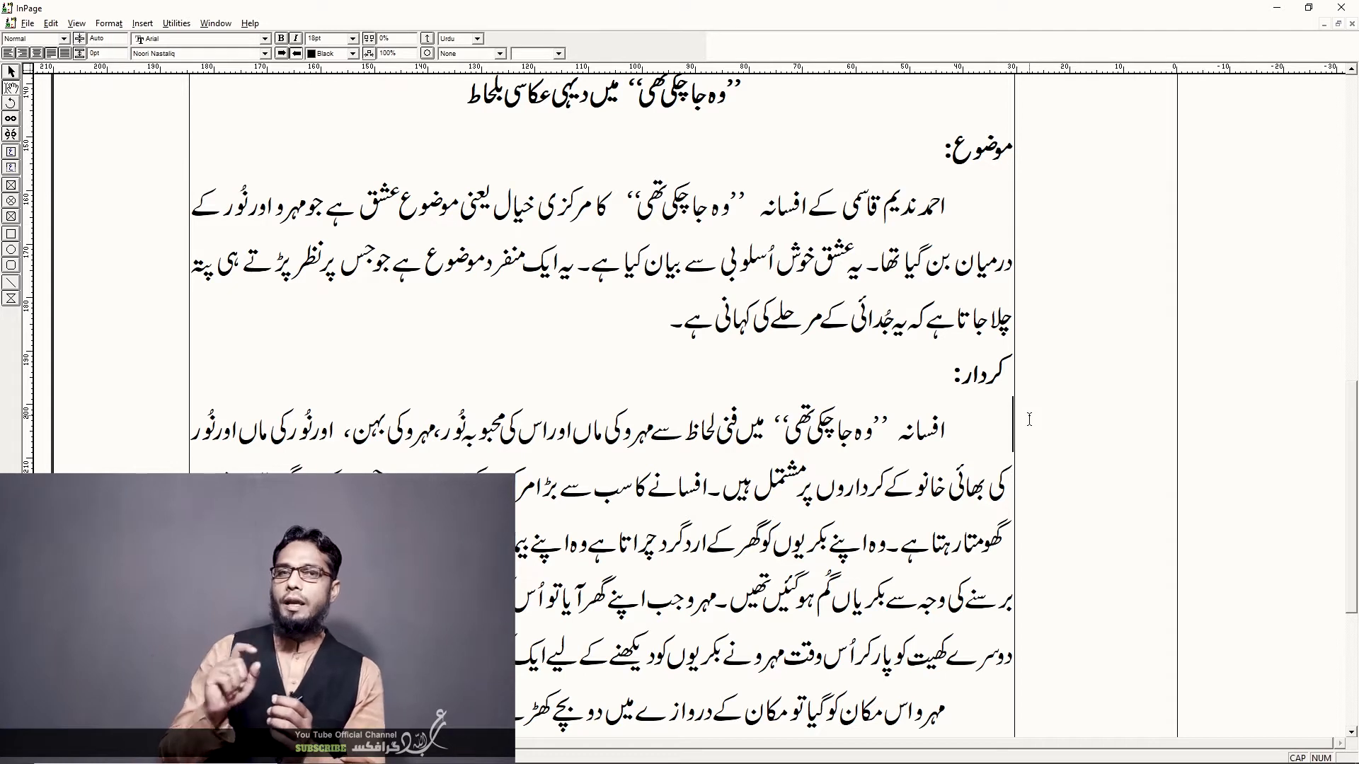
# Select the single word سے in the first line of the paragraph under کردار.
pyautogui.click(682, 435)
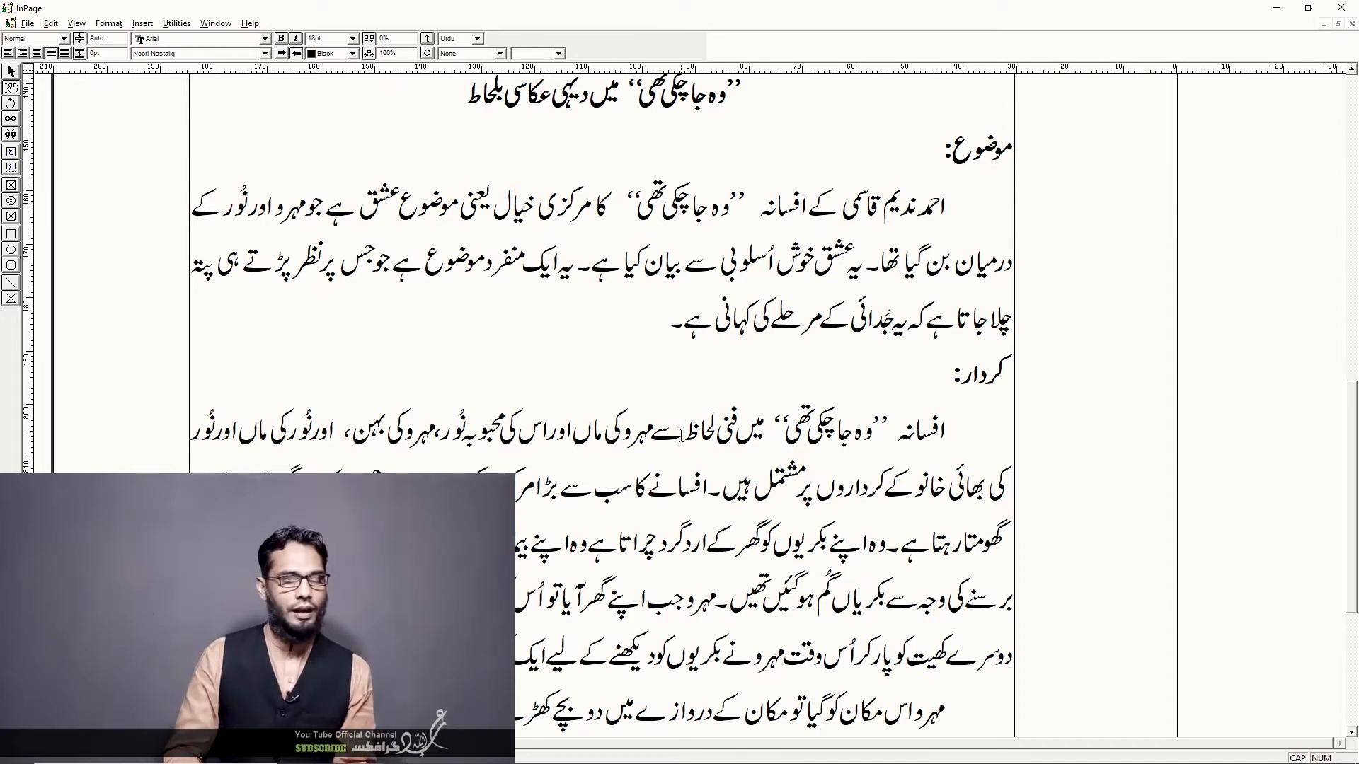
pyautogui.doubleClick(680, 434)
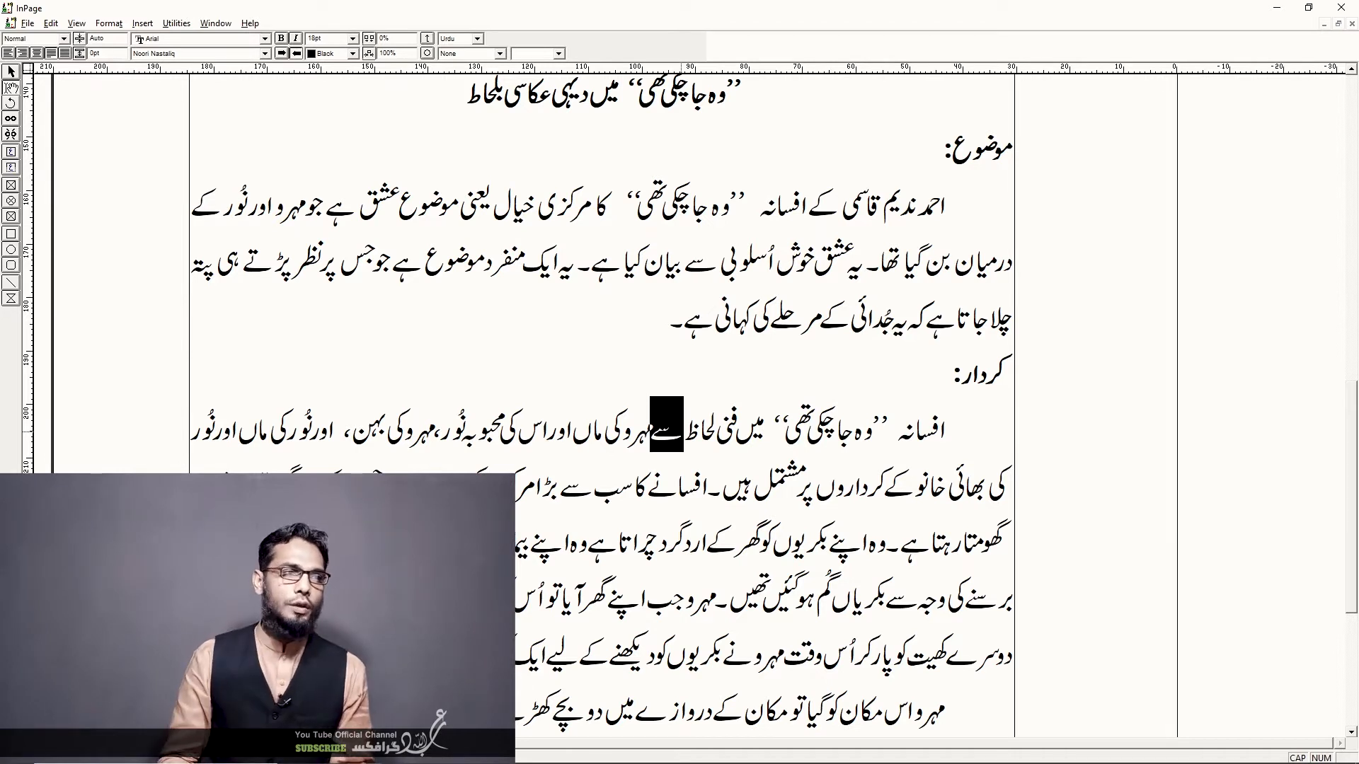
# Move the cursor to اور in the same line, highlight one letter to the left, and shrink the highlight by one letter.
pyautogui.click(681, 435)
pyautogui.press('Left')
pyautogui.press('Left')
pyautogui.press('Left')
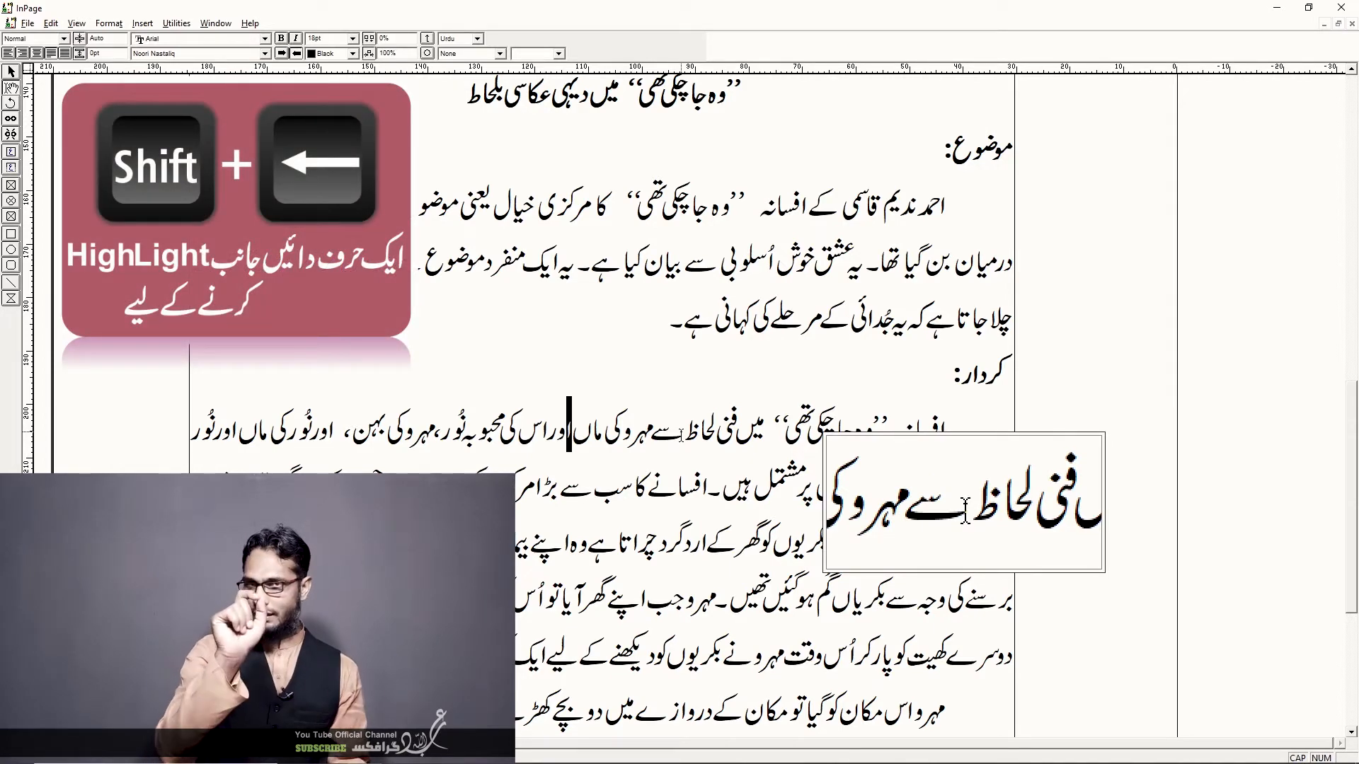
pyautogui.press('Left')
pyautogui.hotkey('shift', 'Left')
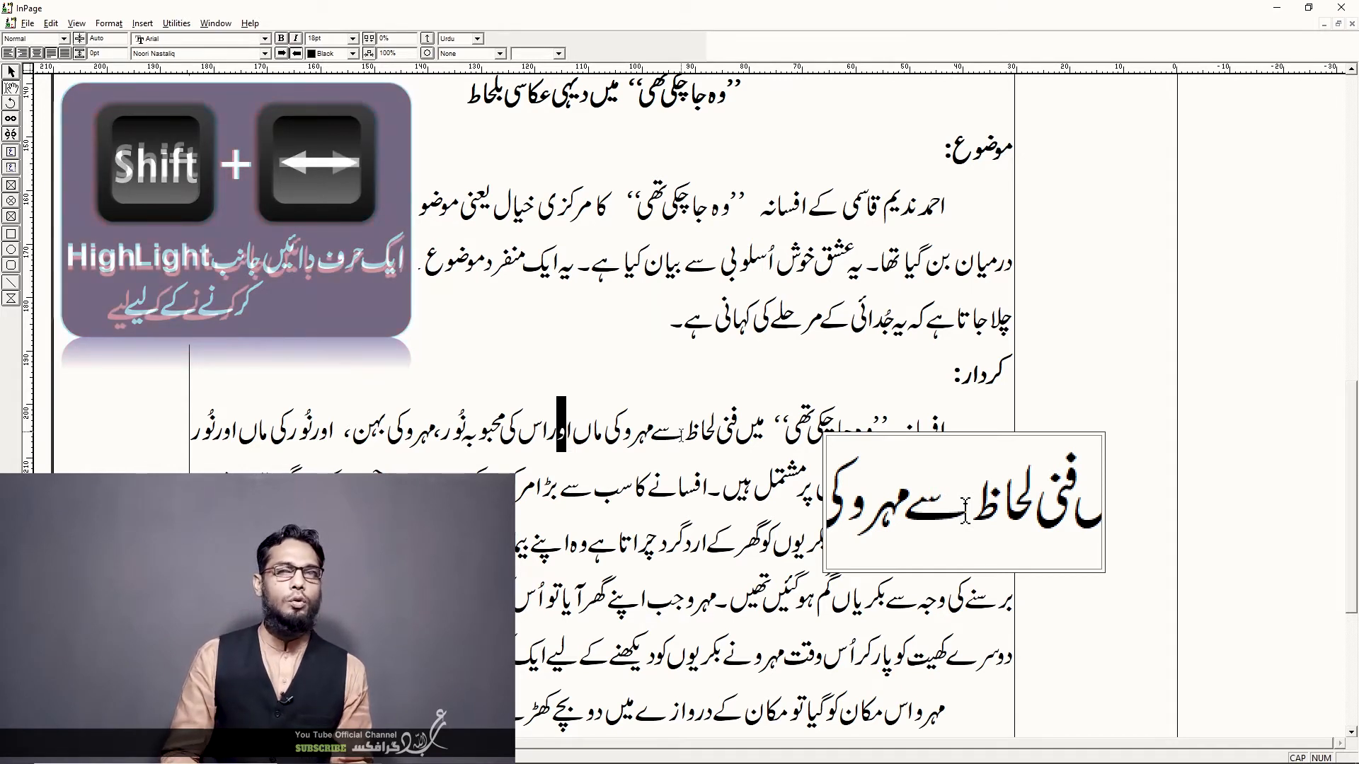
pyautogui.hotkey('shift', 'Right')
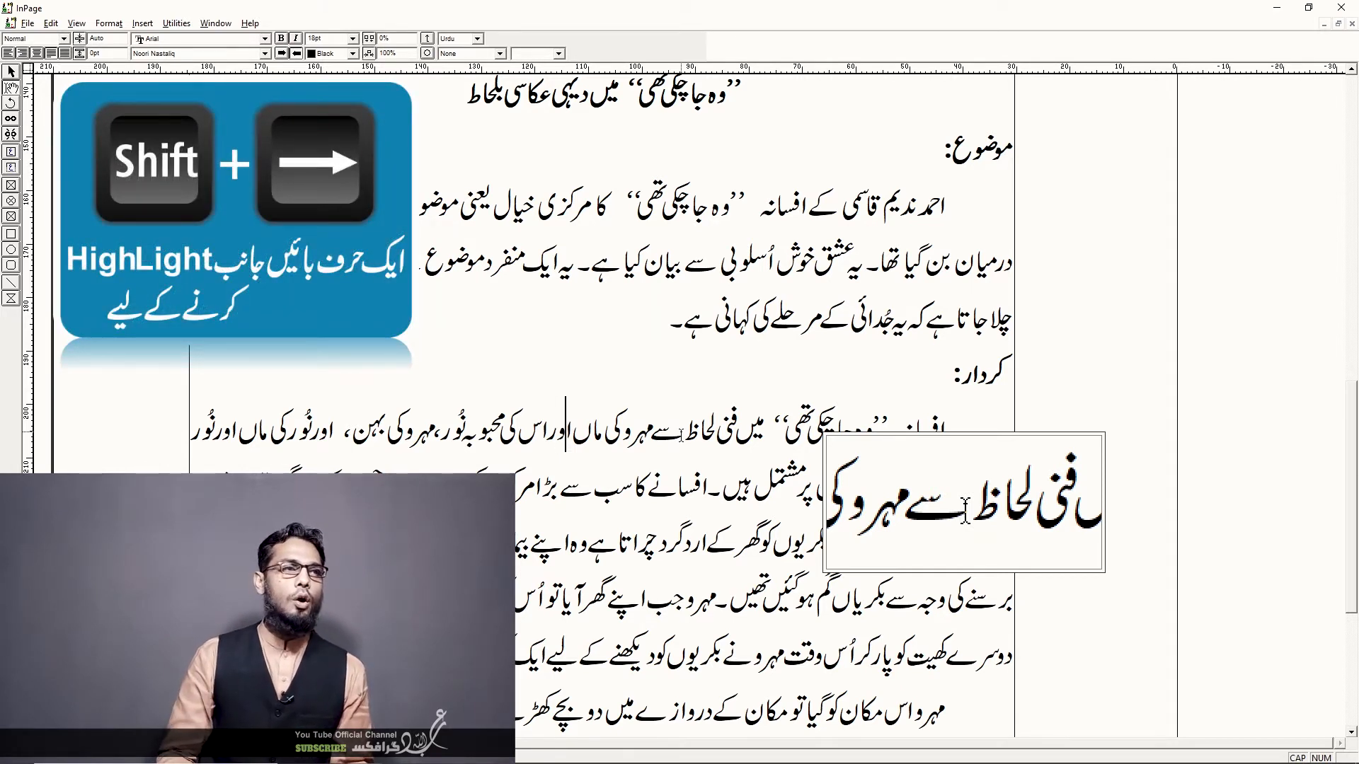
# Advance the cursor by whole words to محبوبہ, highlight that entire word, and clear the highlight by moving the cursor further left.
pyautogui.hotkey('ctrl', 'Left')
pyautogui.hotkey('ctrl', 'Left')
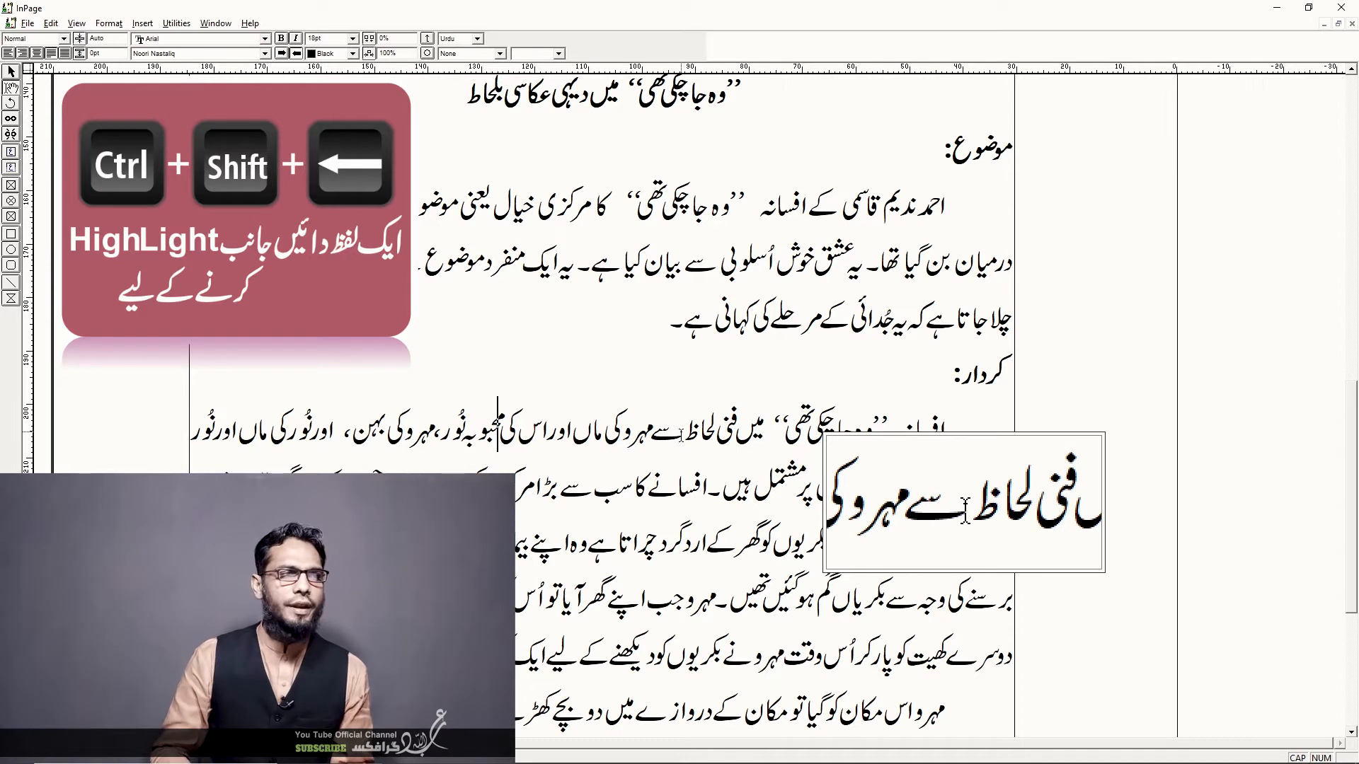
pyautogui.hotkey('ctrl', 'shift', 'Left')
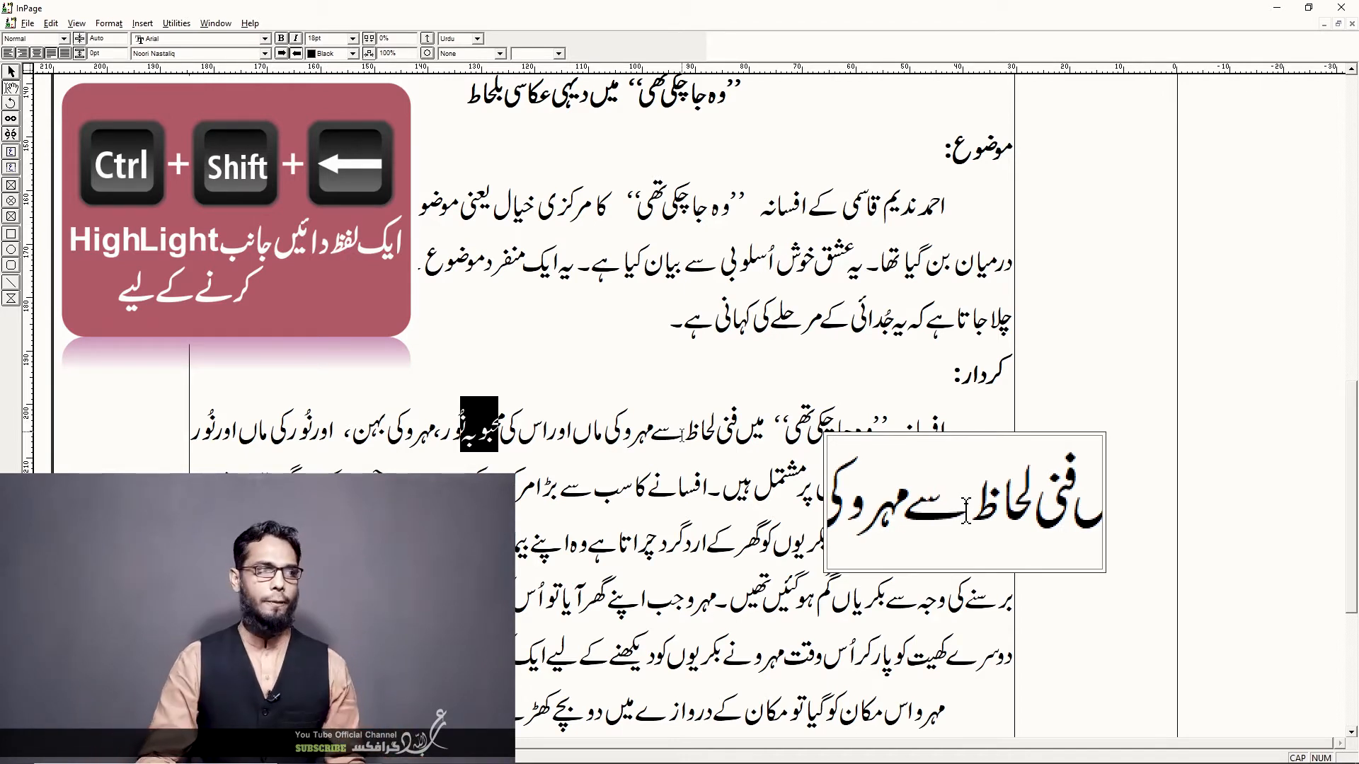
pyautogui.press('Left')
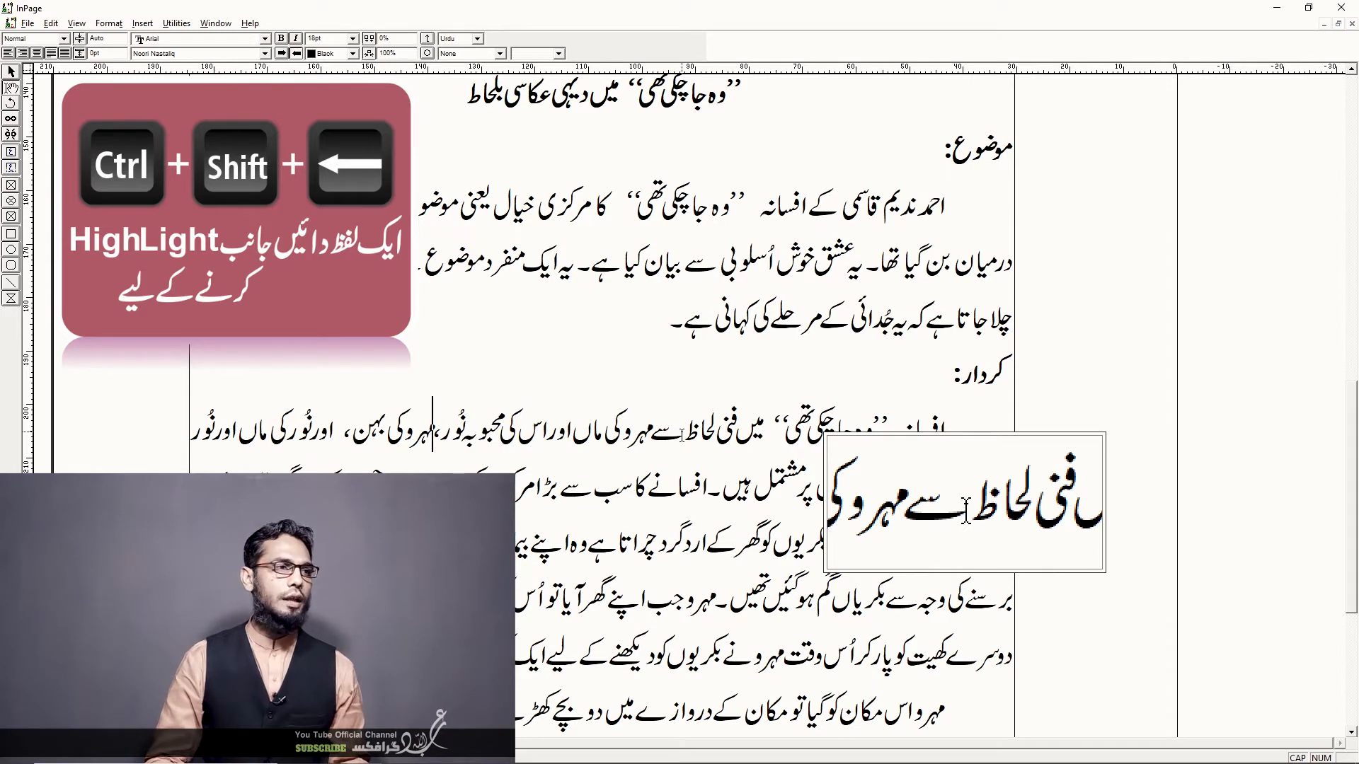
pyautogui.press('Left')
pyautogui.press('Left')
pyautogui.press('Left')
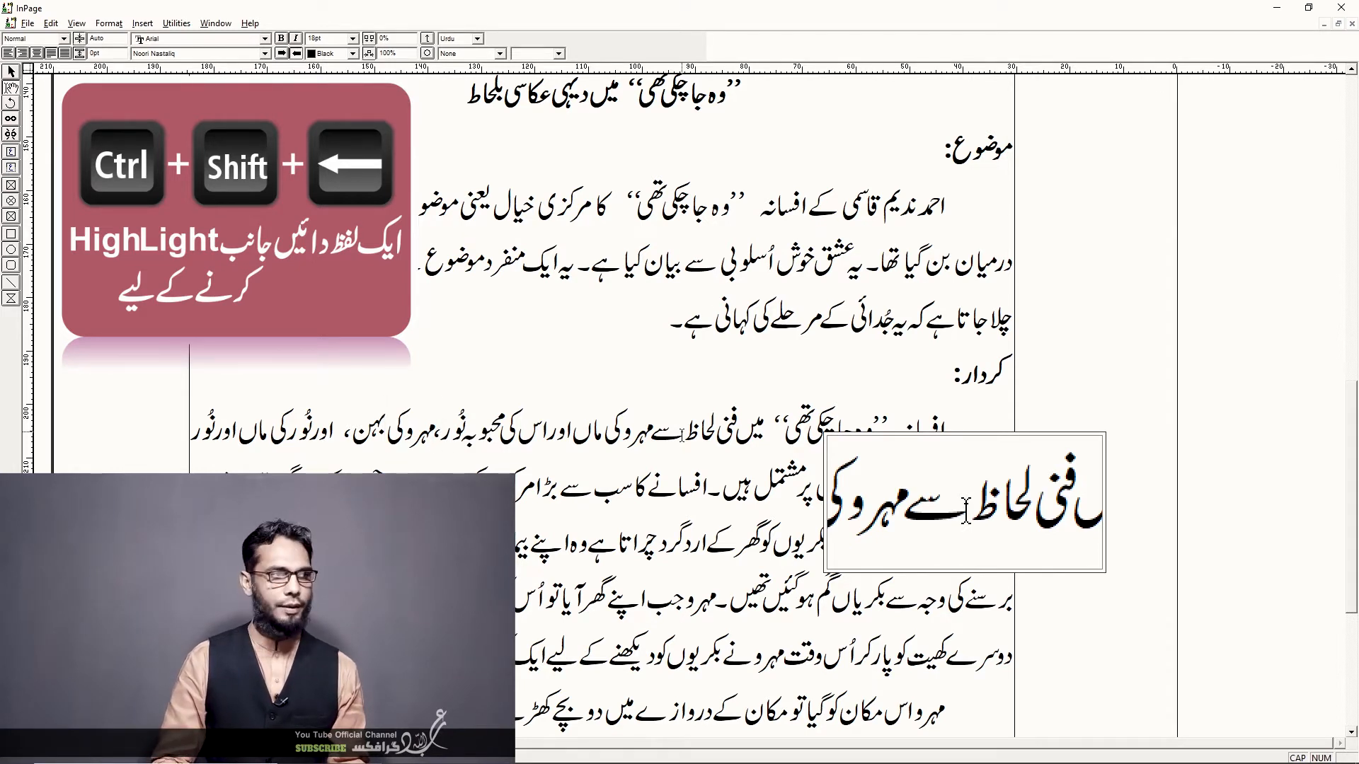
# Highlight the whole word بہن in the first line under کردار, clear the highlight, and highlight the word again.
pyautogui.hotkey('ctrl', 'shift', 'Left')
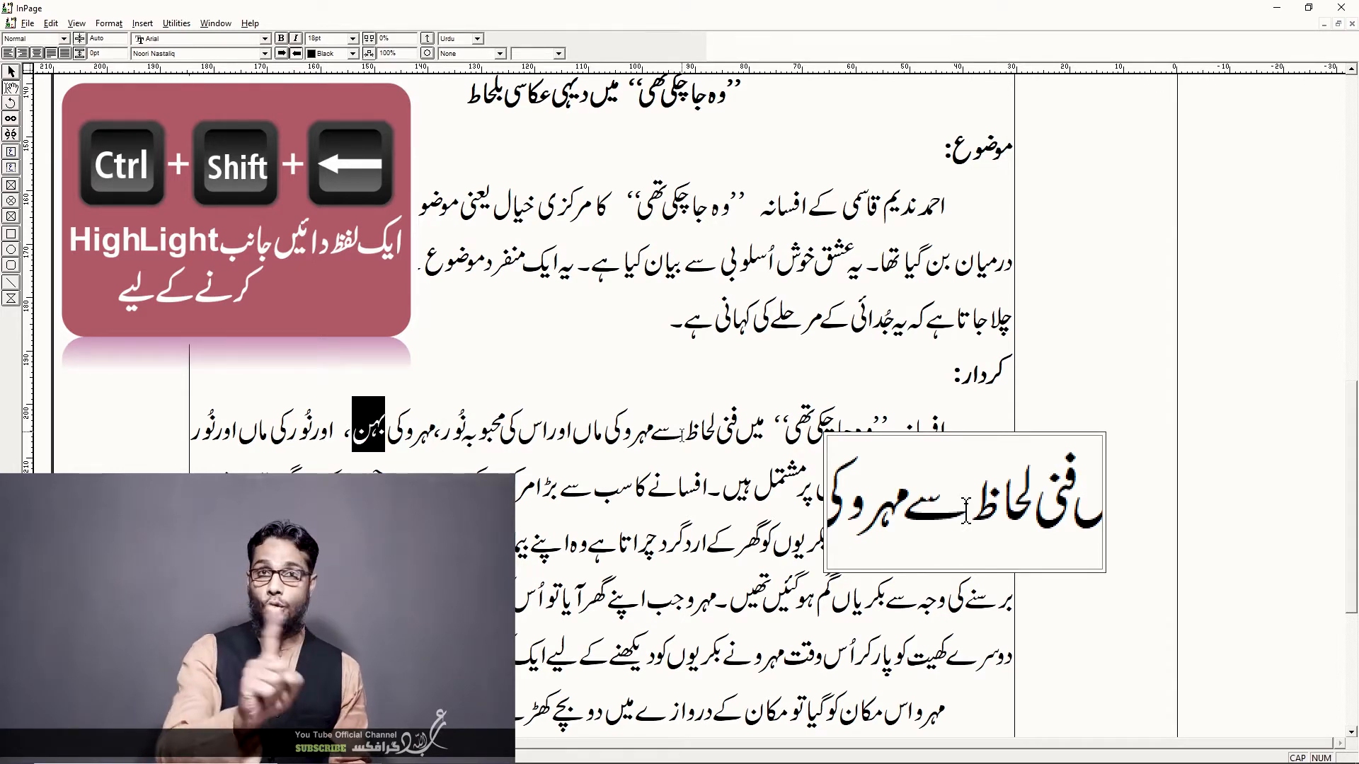
pyautogui.hotkey('ctrl', 'shift', 'Right')
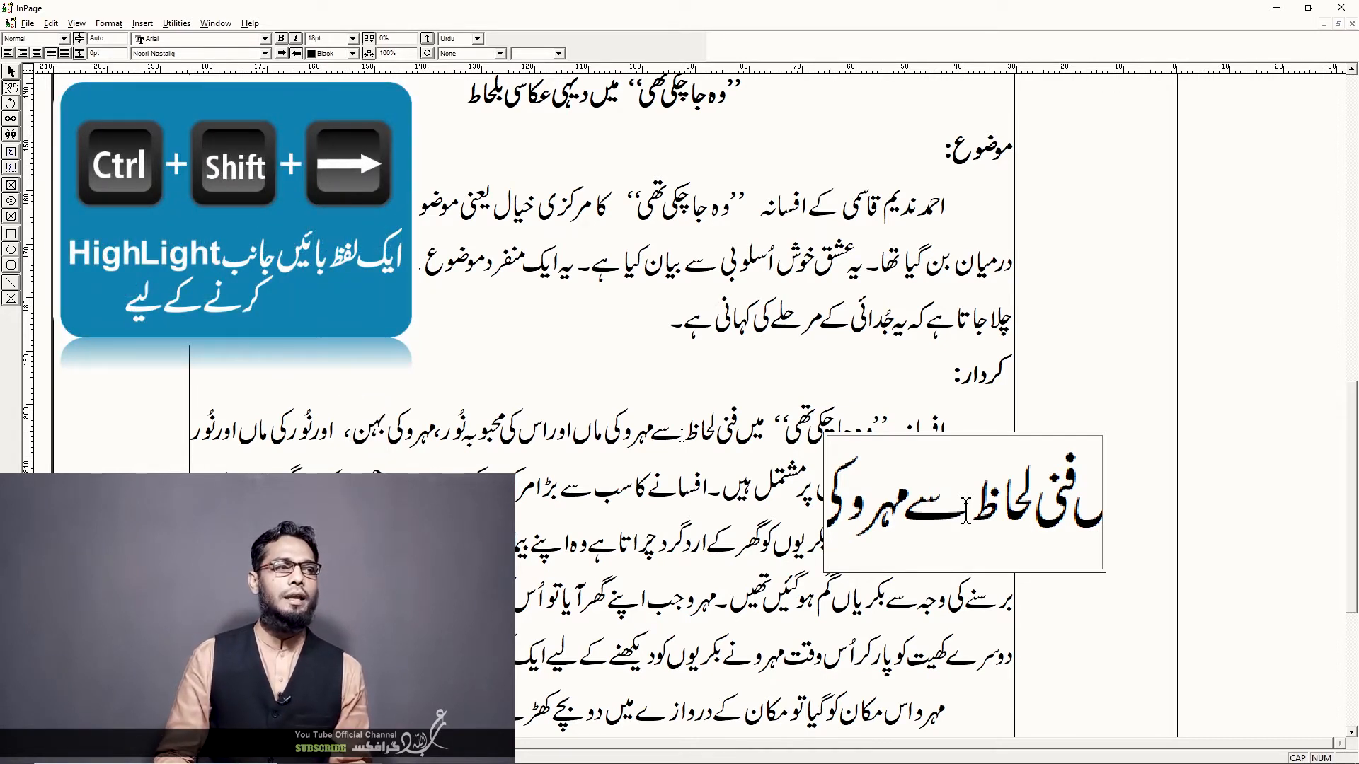
pyautogui.hotkey('ctrl', 'shift', 'Right')
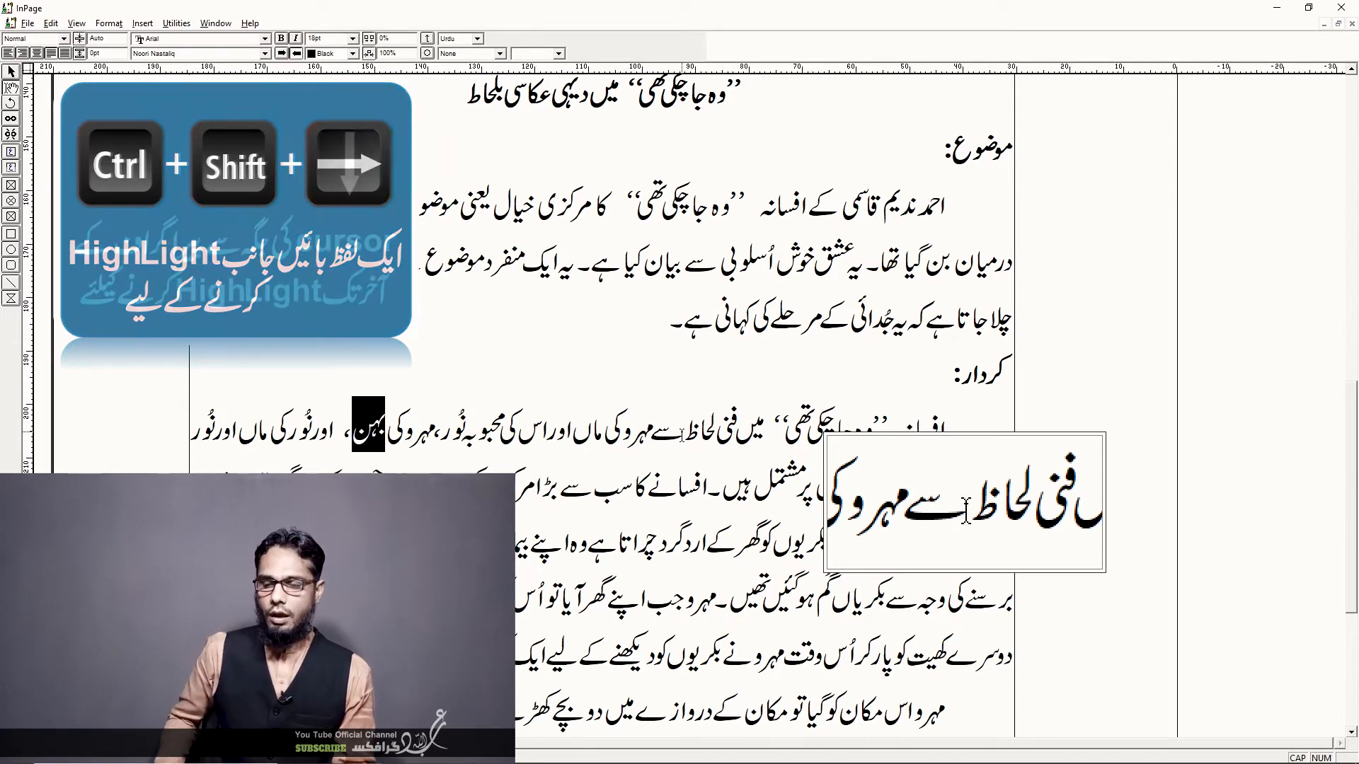
# Extend the highlight from بہن to the paragraph's end, then highlight the whole paragraph starting from افسانہ.
pyautogui.hotkey('ctrl', 'shift', 'Down')
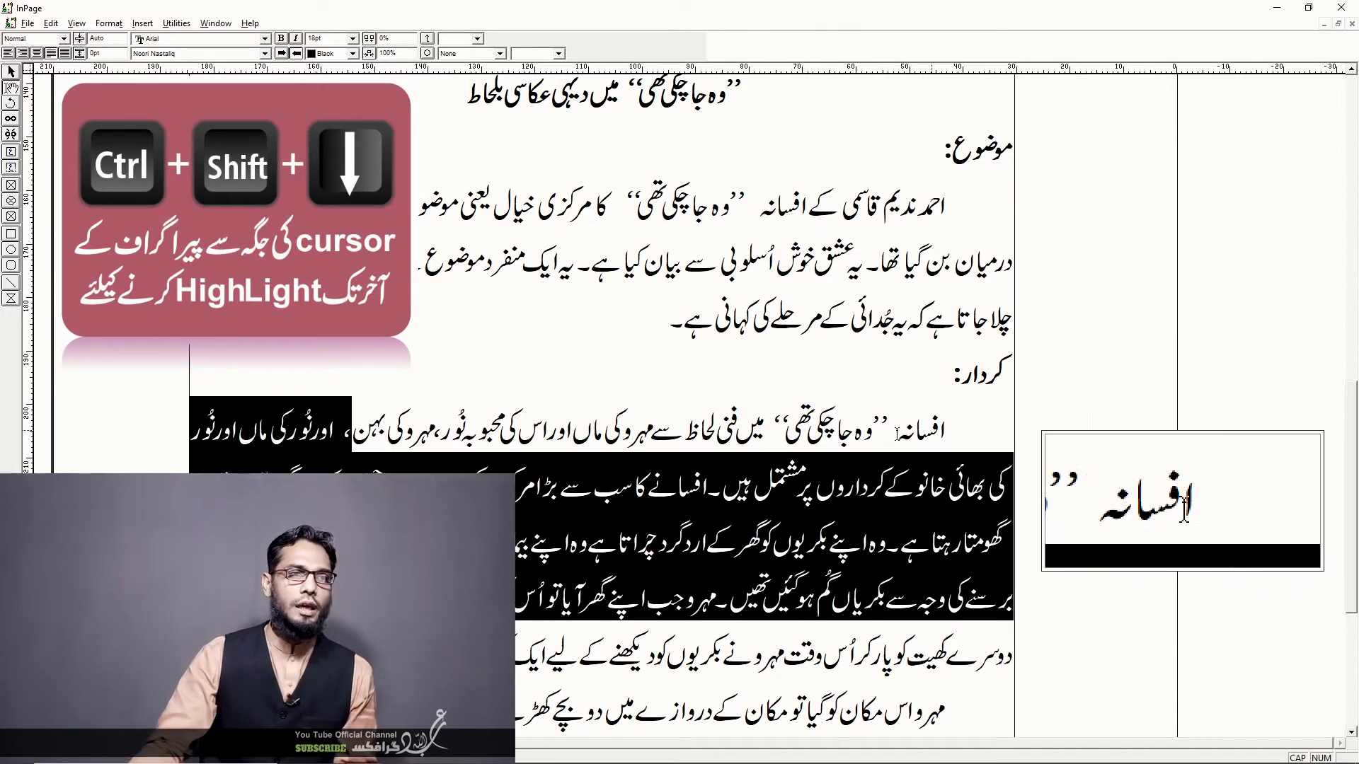
pyautogui.click(951, 433)
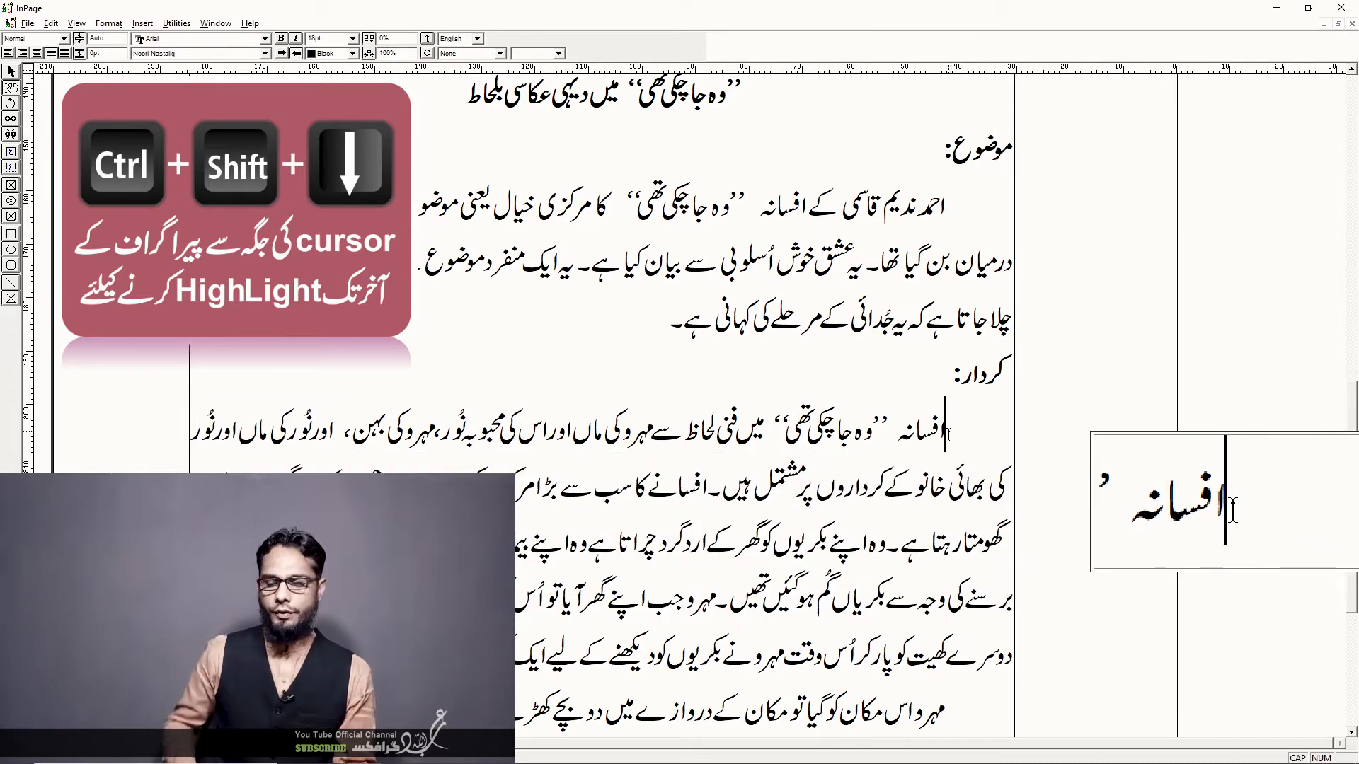
pyautogui.hotkey('ctrl', 'shift', 'Down')
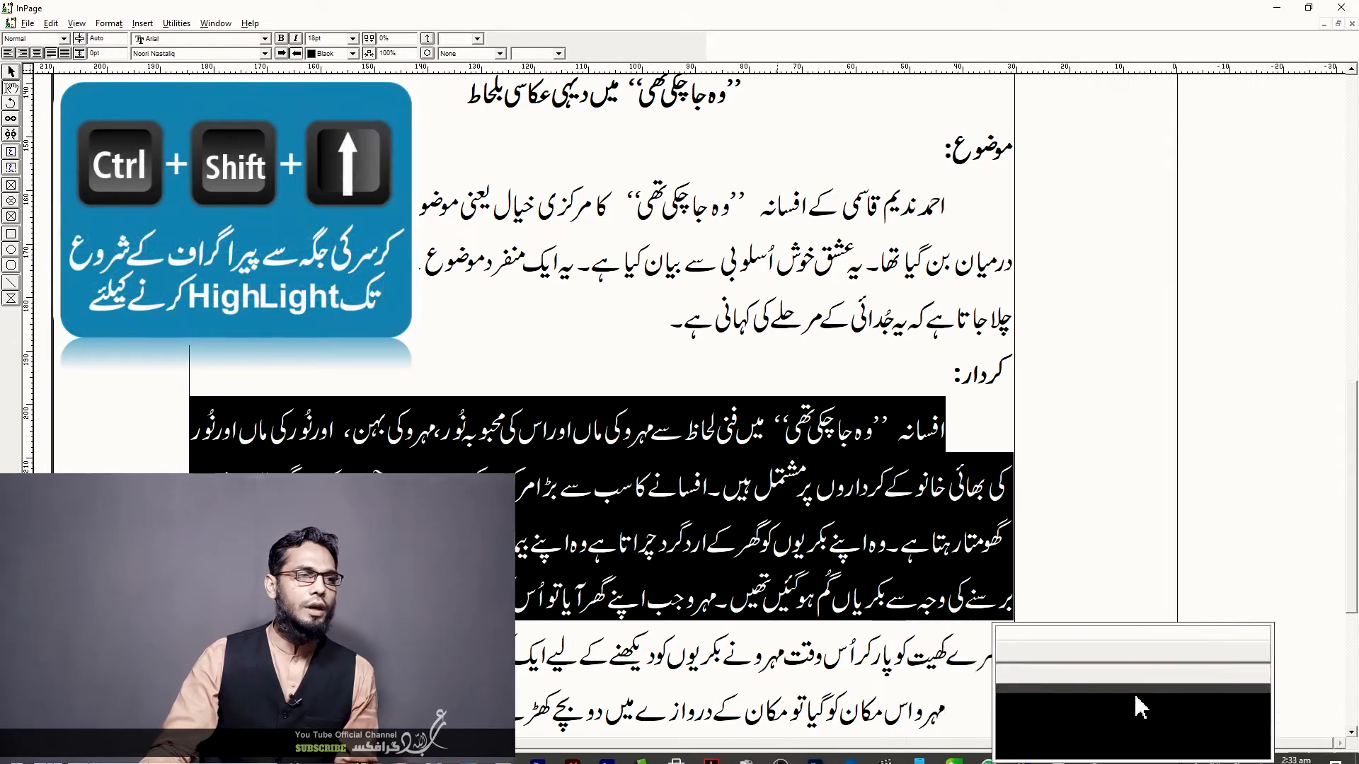
# Highlight from after اُس in the paragraph's fourth line back to the paragraph's start, and clear the highlight.
pyautogui.click(787, 665)
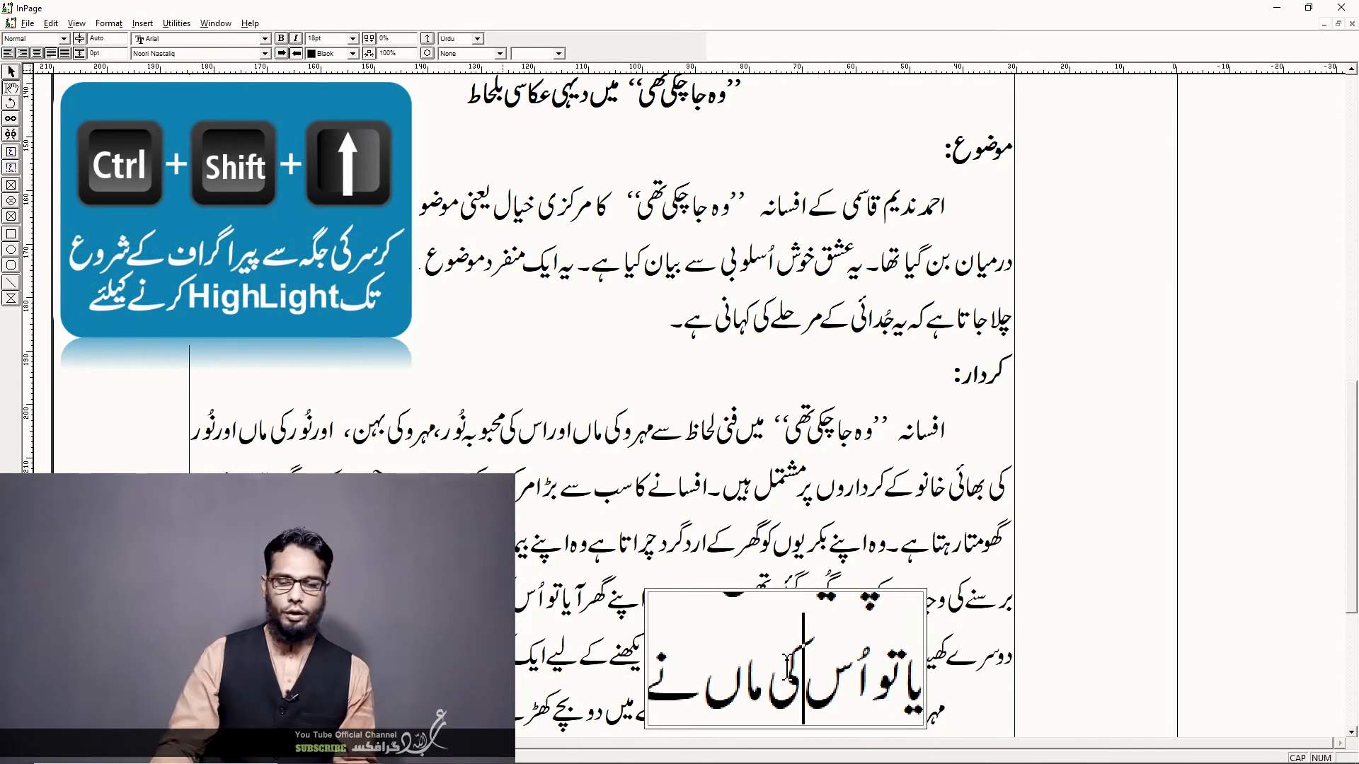
pyautogui.hotkey('ctrl', 'shift', 'Up')
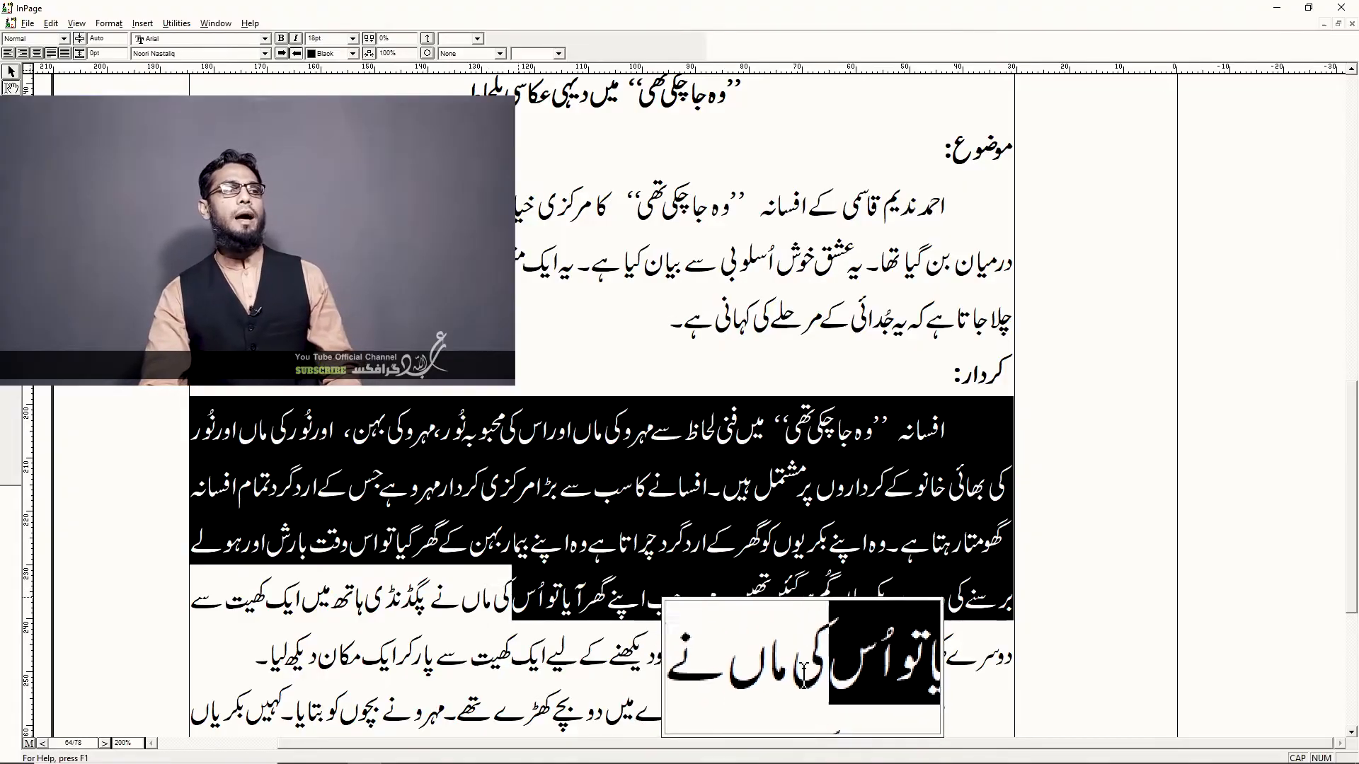
pyautogui.click(521, 524)
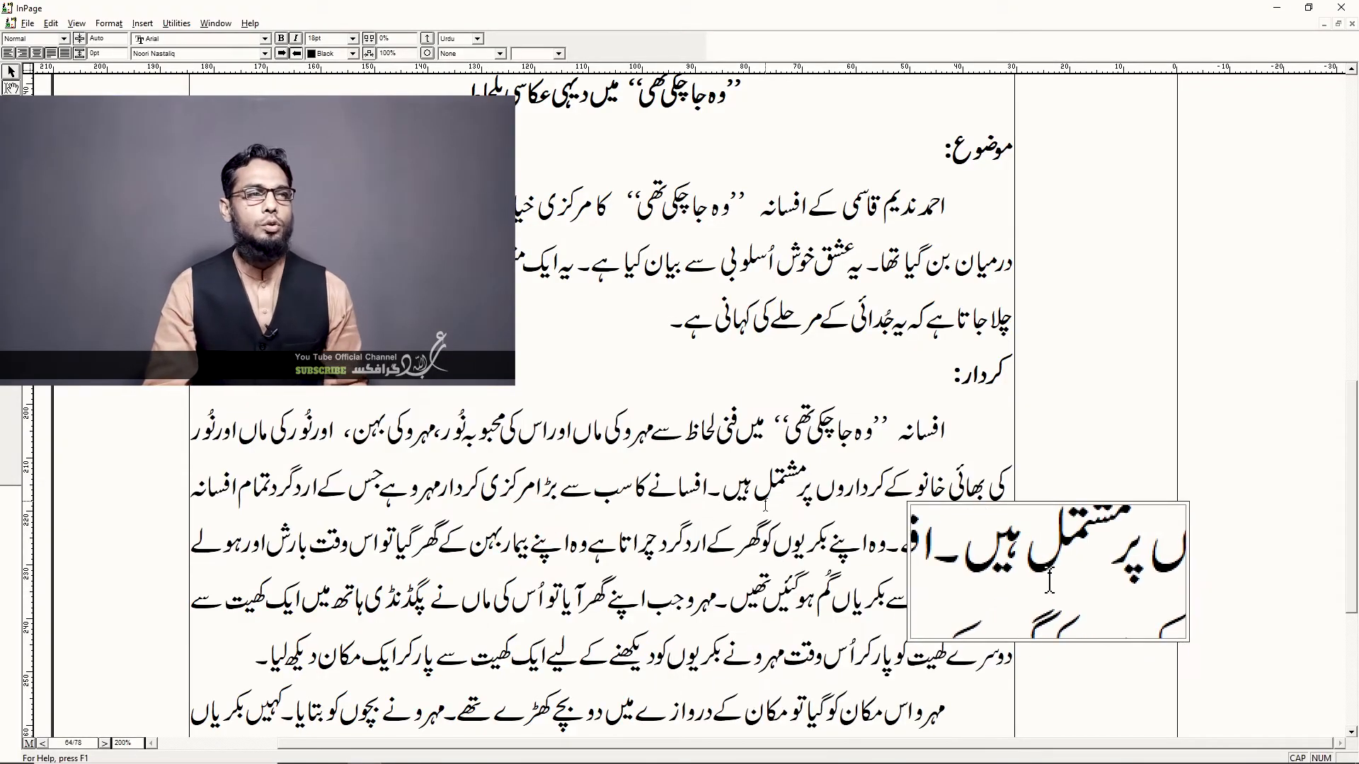
# Delete the final letter ں of ماں in the paragraph's first line, and undo the deletion.
pyautogui.click(593, 432)
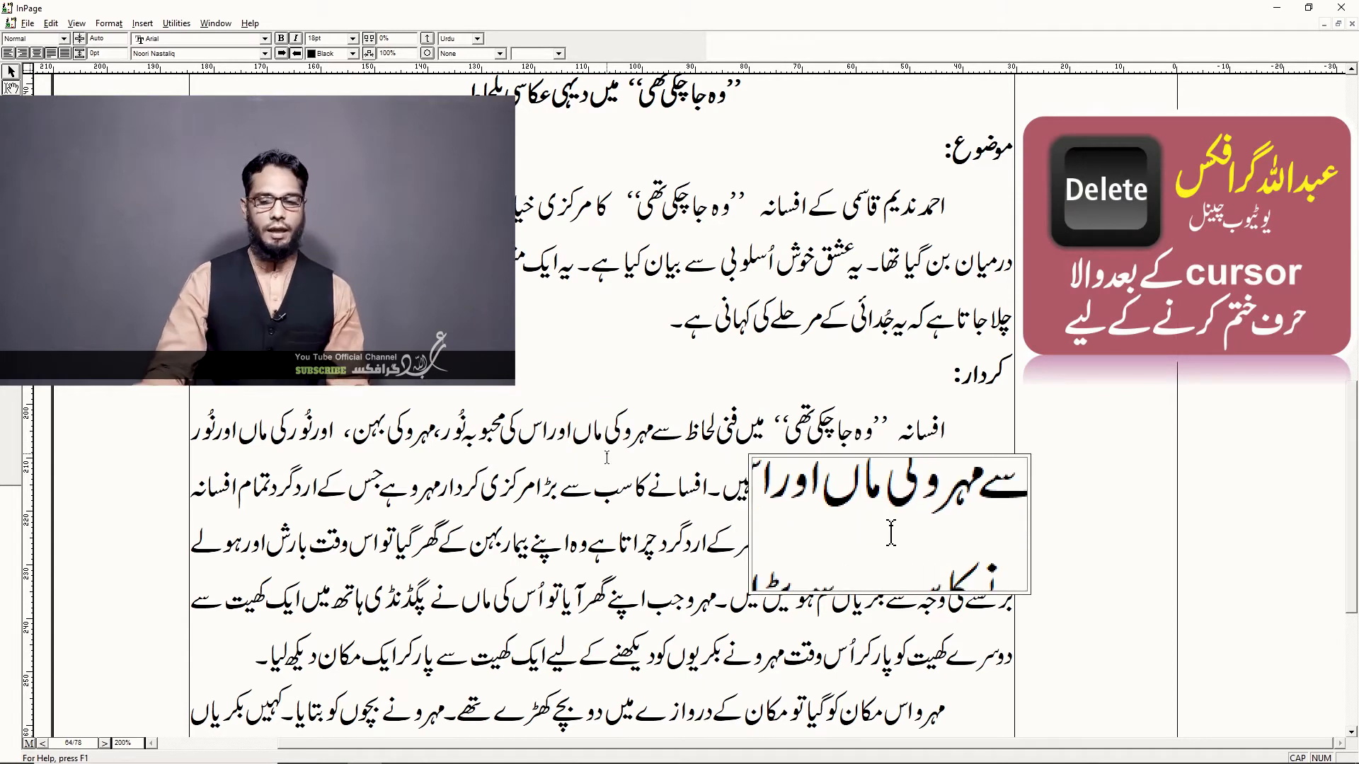
pyautogui.press('Delete')
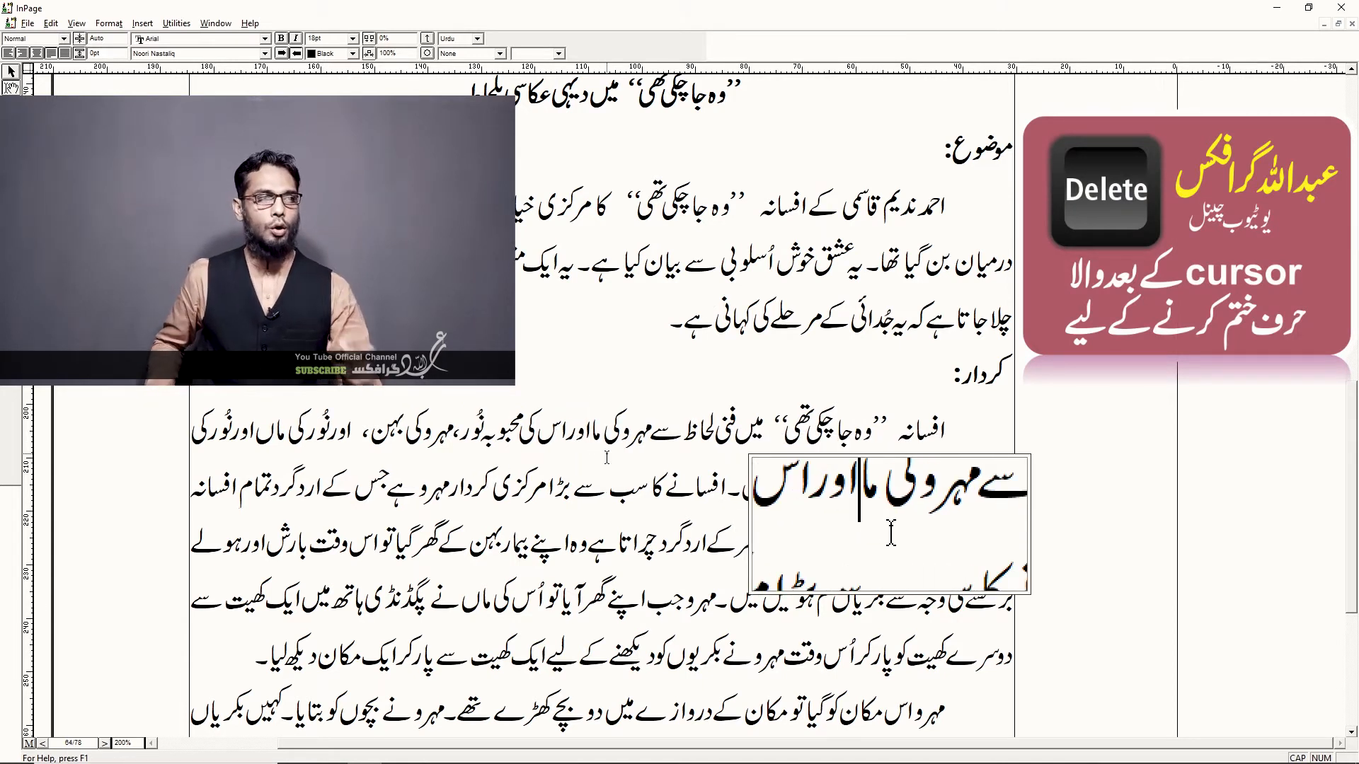
pyautogui.hotkey('ctrl', 'z')
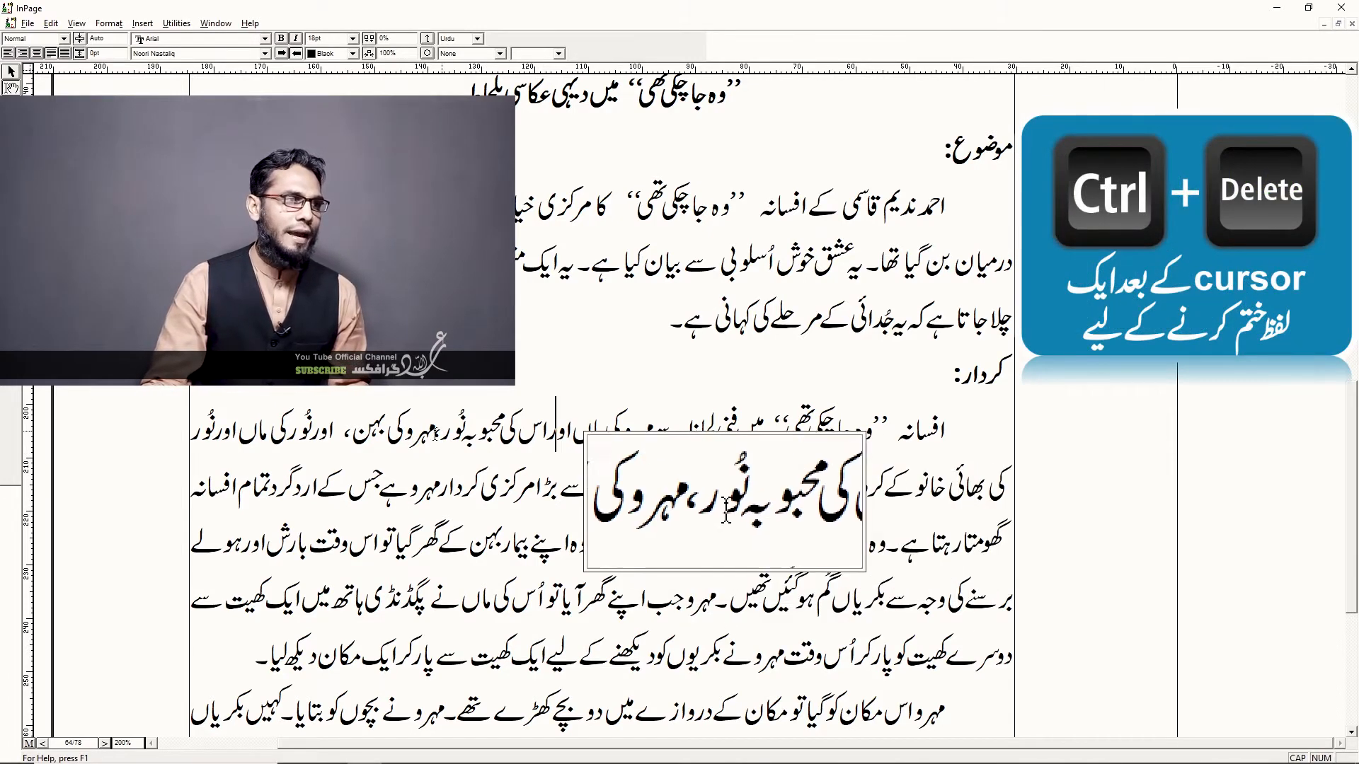
# Delete whole words after the cursor in the paragraph, including جس in the second line, and undo the deletion.
pyautogui.click(423, 429)
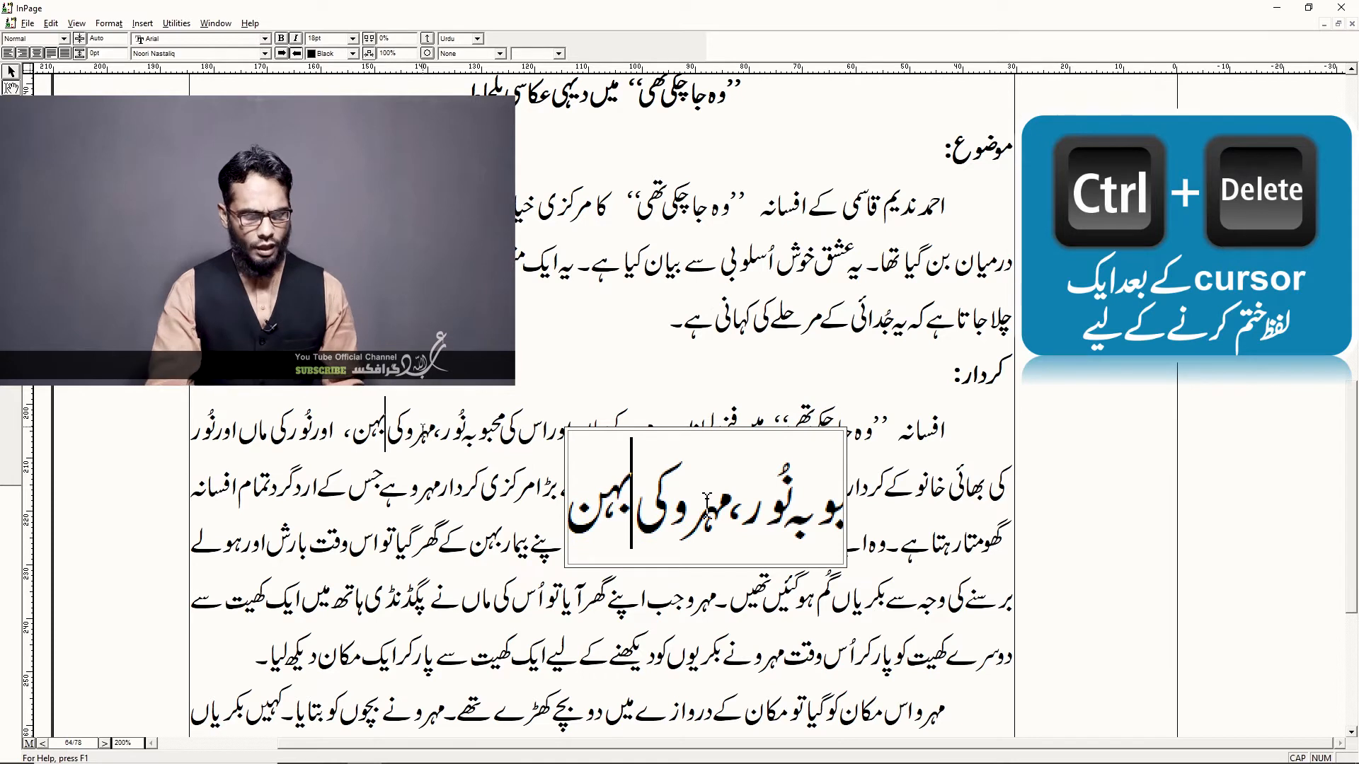
pyautogui.hotkey('ctrl', 'Delete')
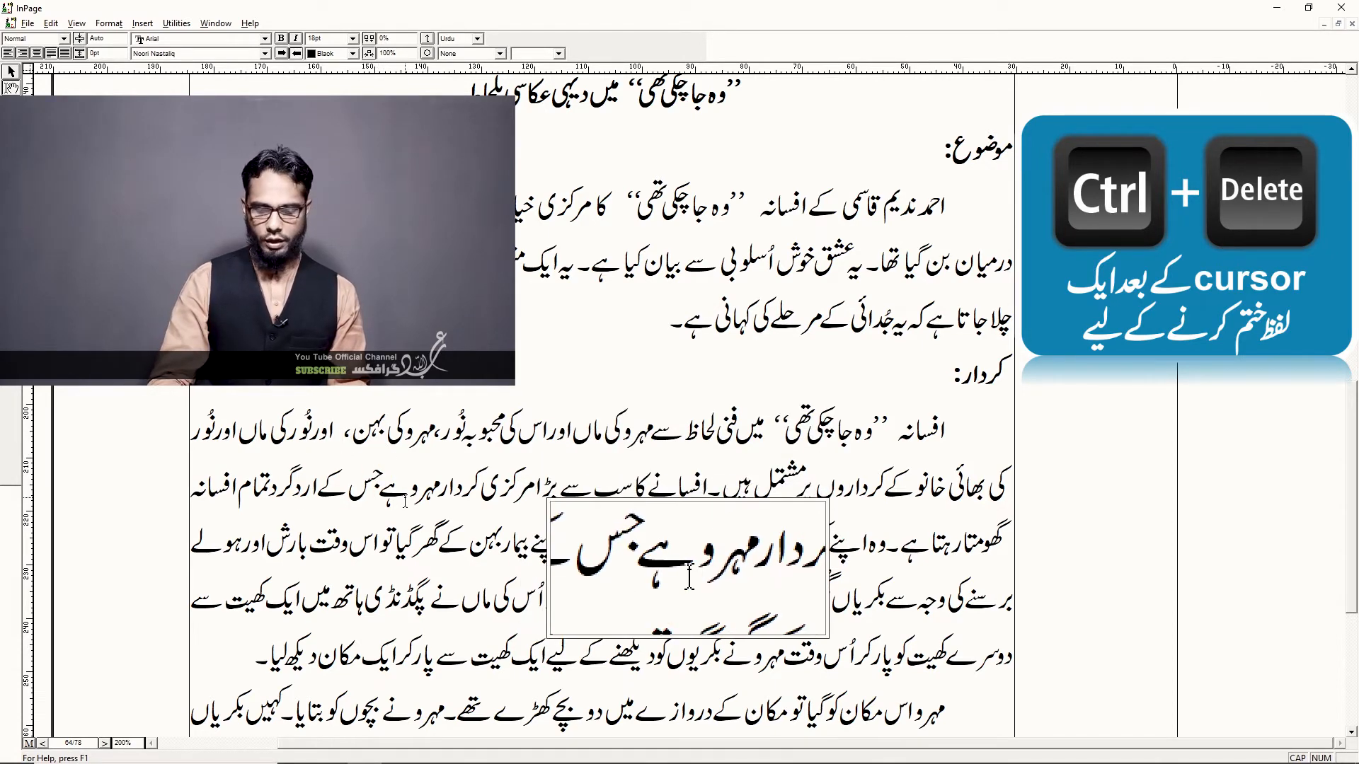
pyautogui.hotkey('ctrl', 'Delete')
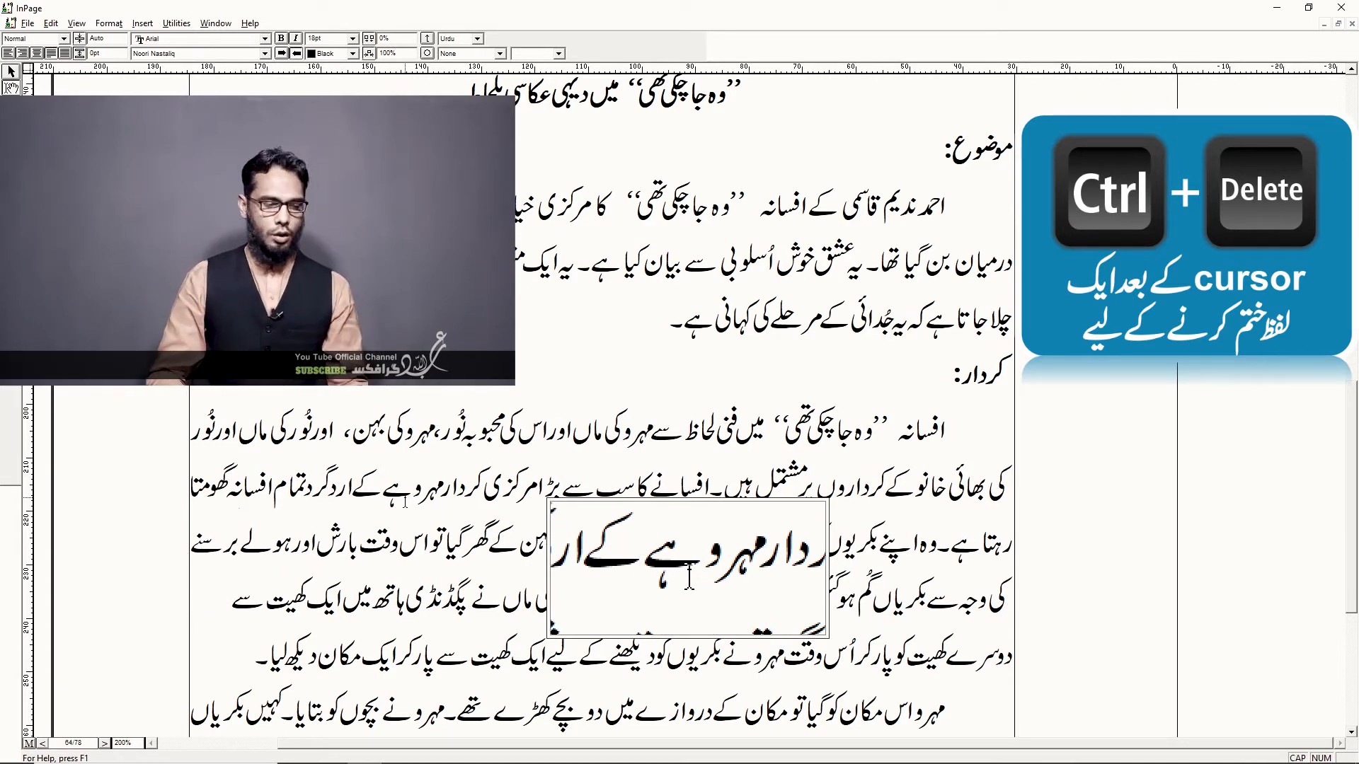
pyautogui.hotkey('ctrl', 'z')
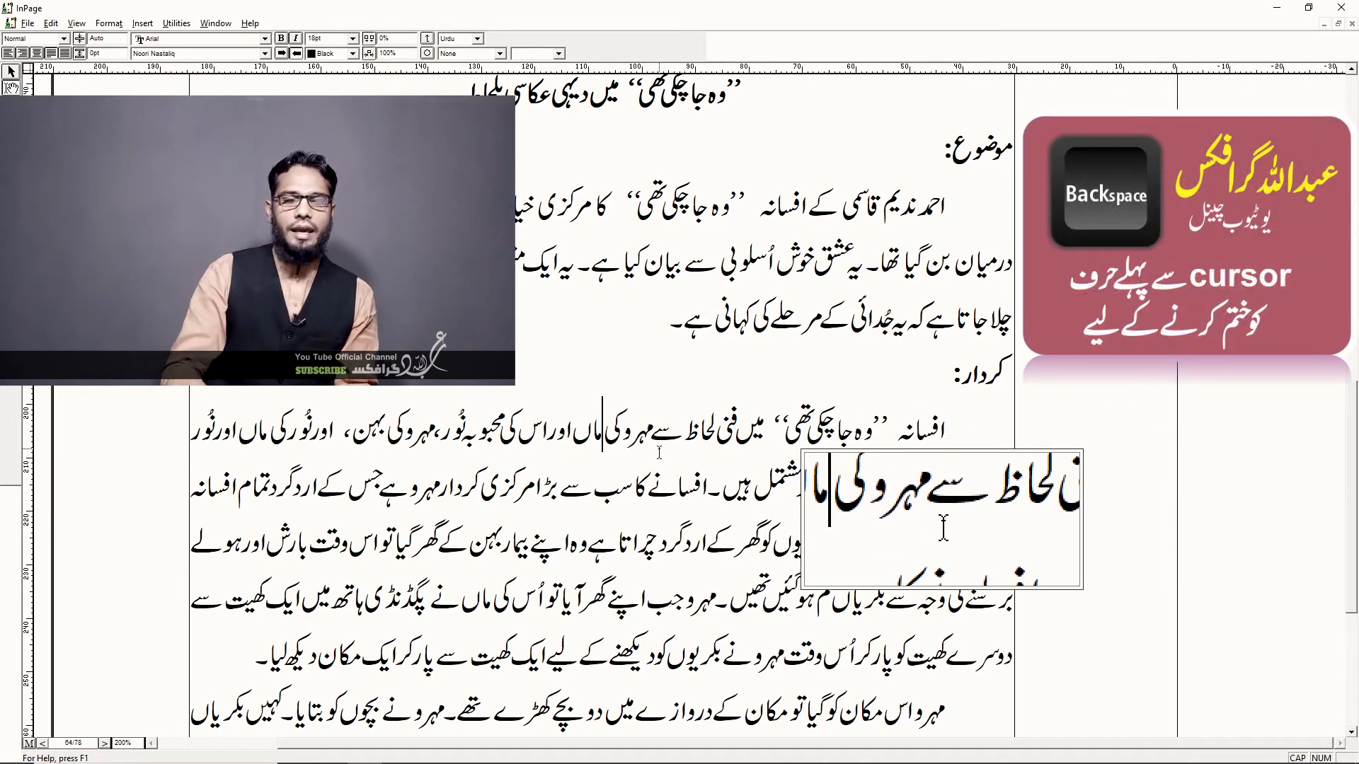
# Erase the letter ی of کی before ماں, undo that, and delete the whole word کی instead.
pyautogui.press('BackSpace')
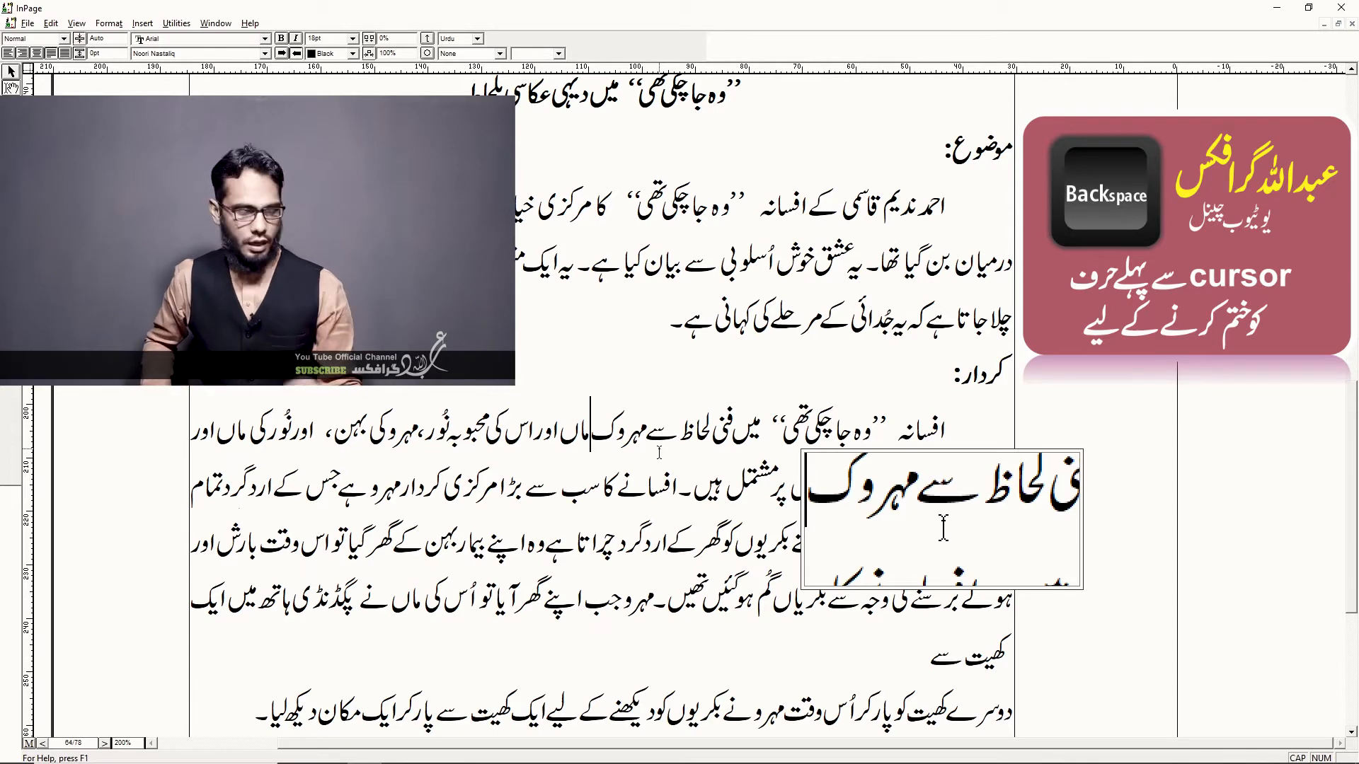
pyautogui.hotkey('ctrl', 'z')
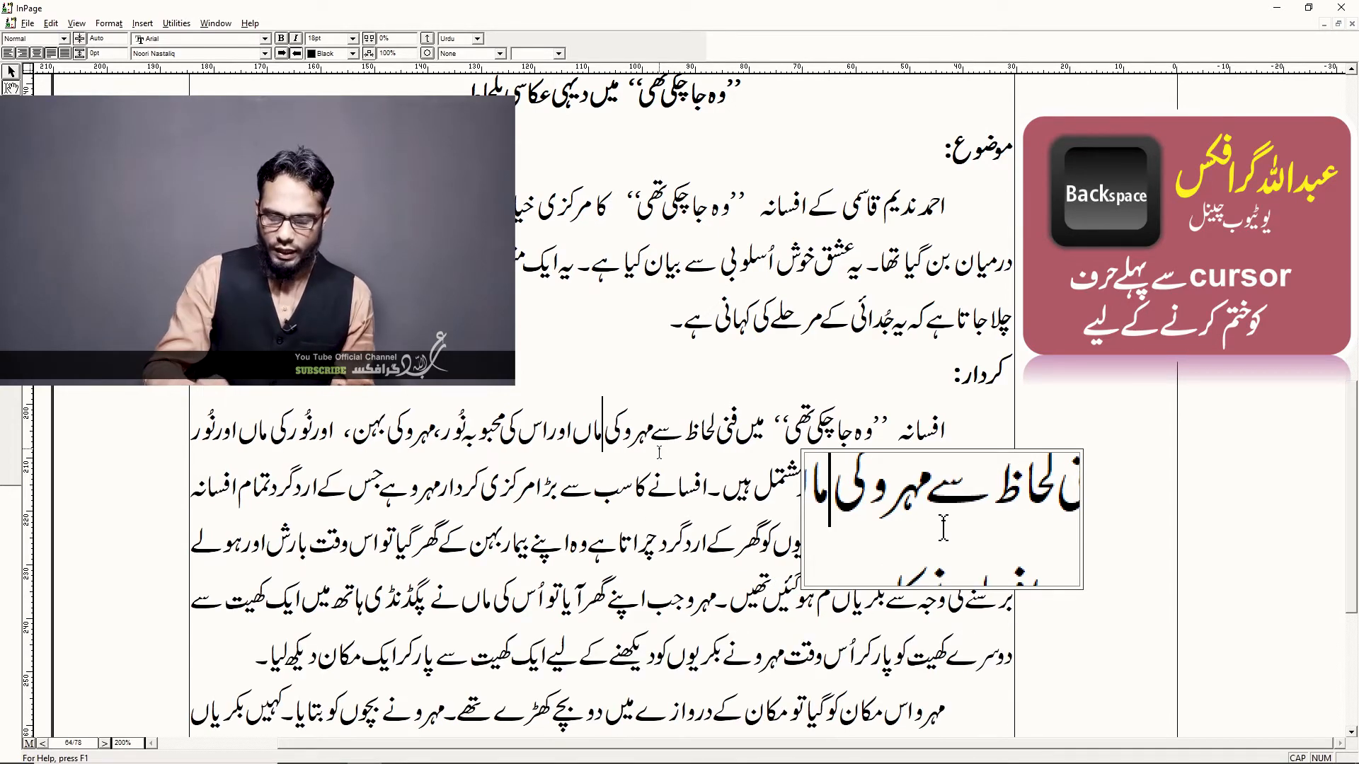
pyautogui.hotkey('ctrl', 'BackSpace')
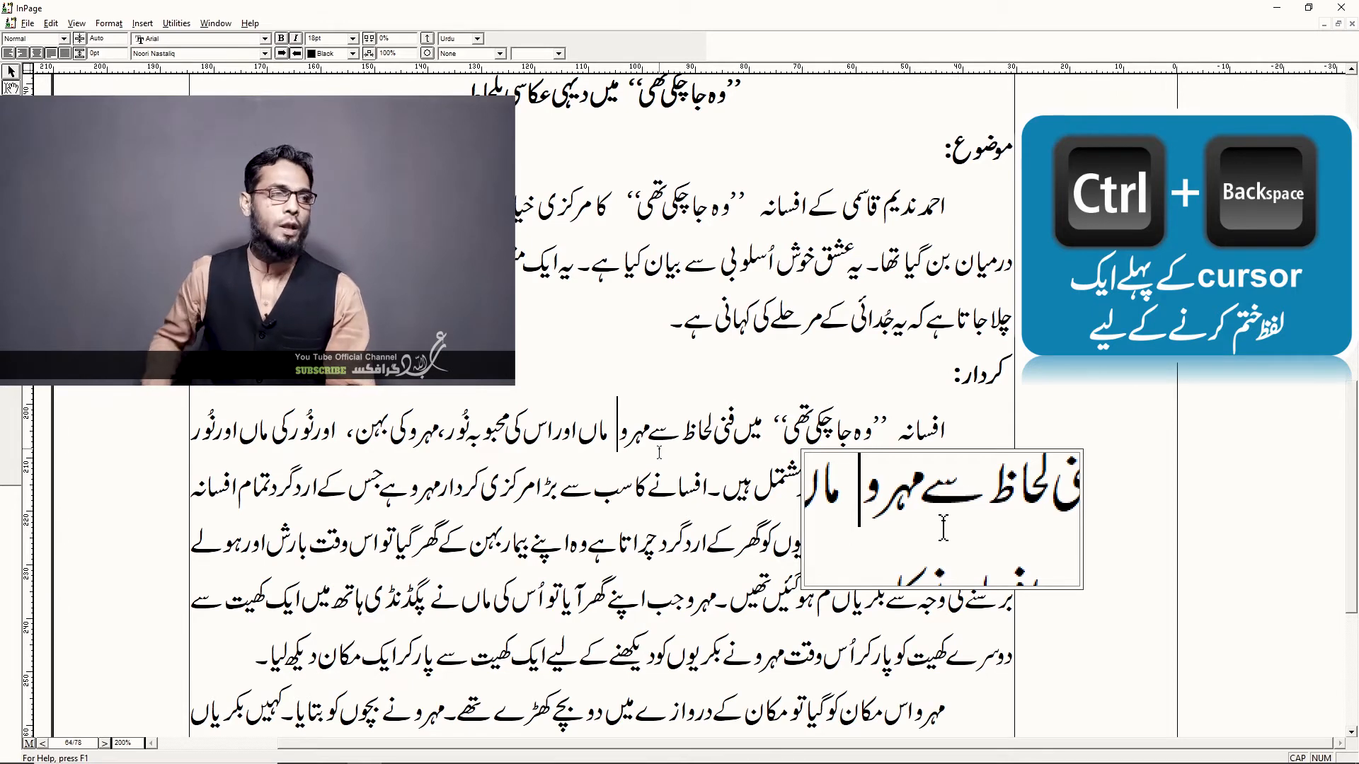
pyautogui.click(601, 435)
pyautogui.click(617, 436)
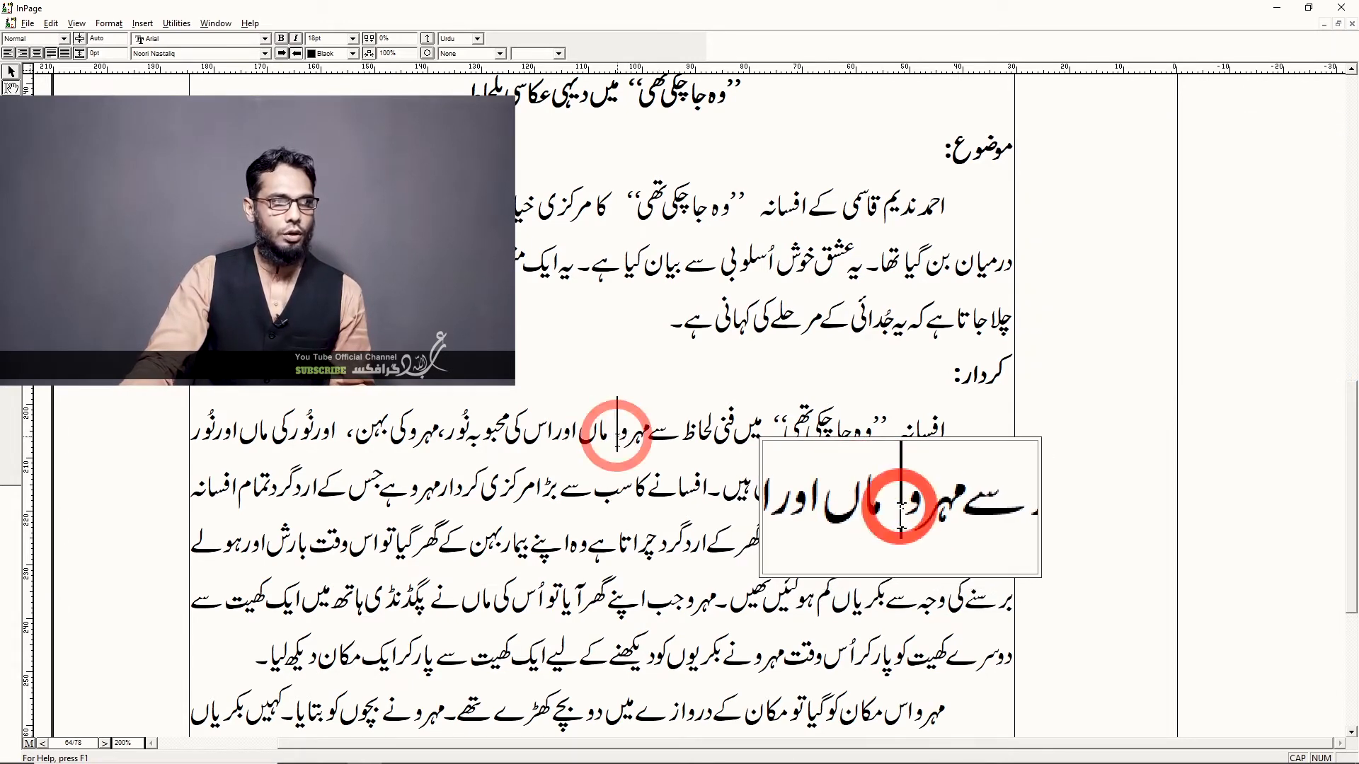
pyautogui.click(600, 428)
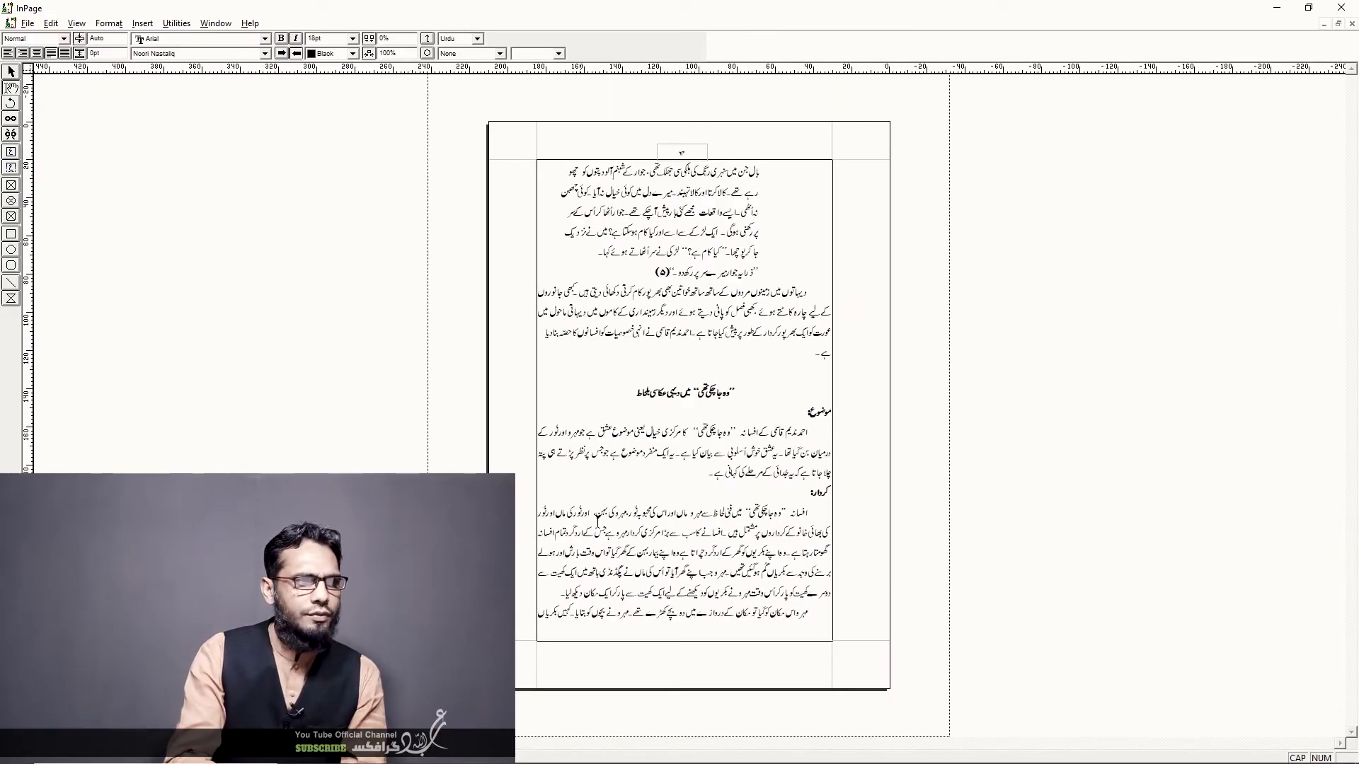
# Select the word سے in the second line of the paragraph under کردار, raise it above the baseline, and lower it below.
pyautogui.hotkey('ctrl', '5')
pyautogui.hotkey('ctrl', '1')
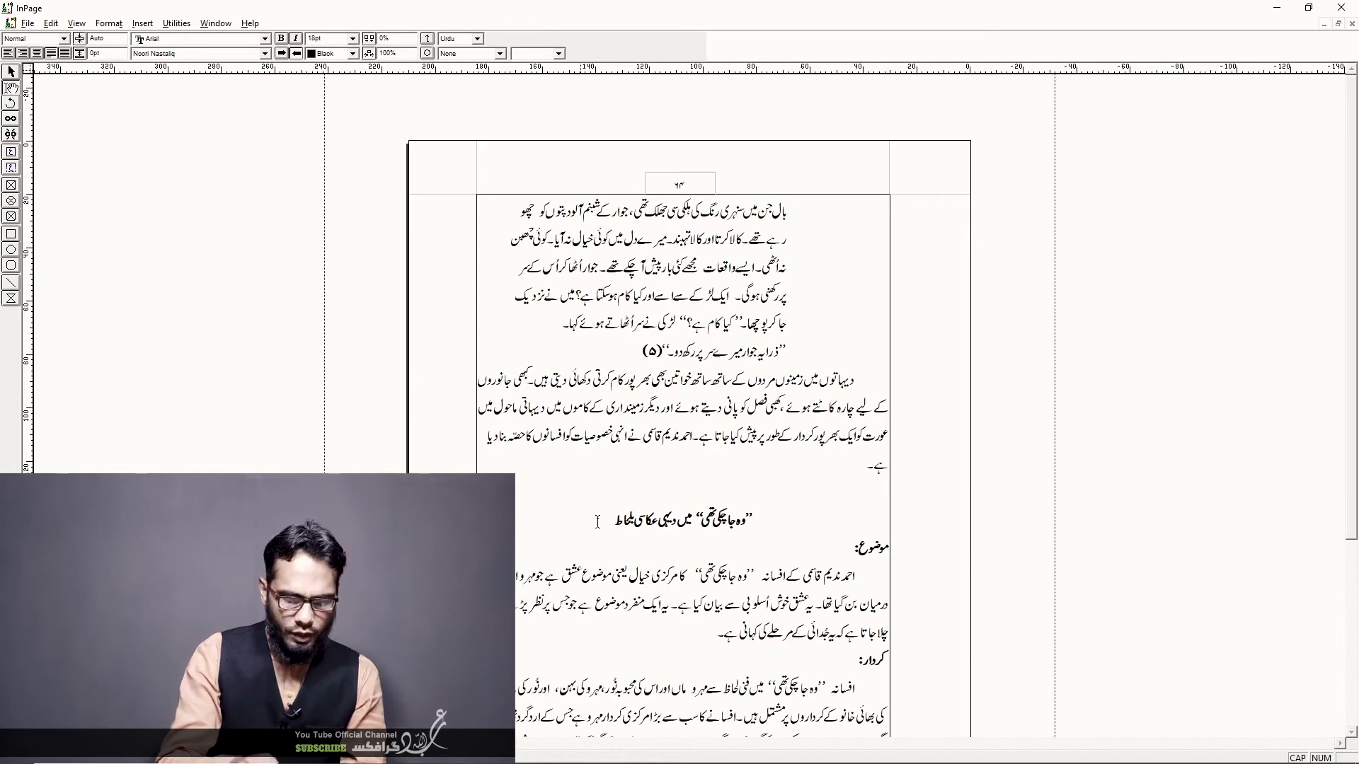
pyautogui.hotkey('ctrl', '2')
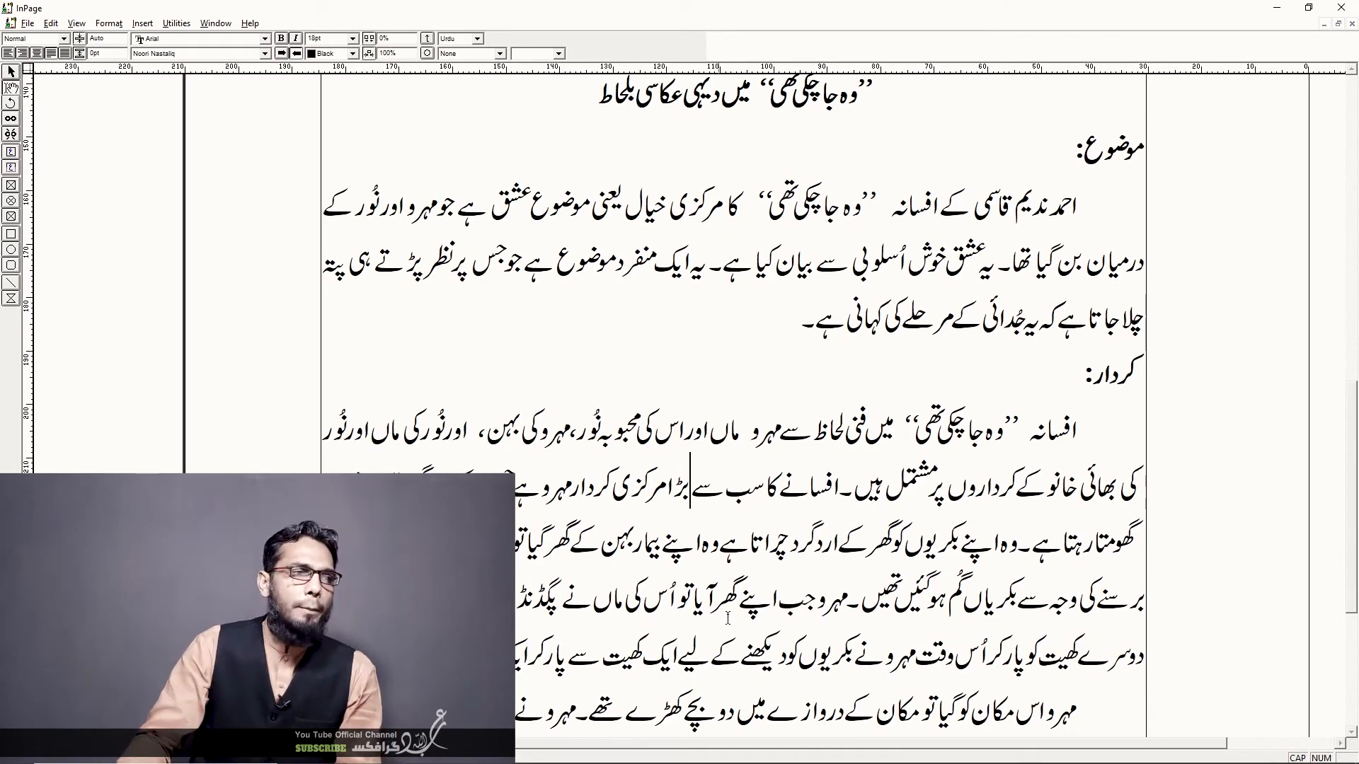
pyautogui.doubleClick(718, 489)
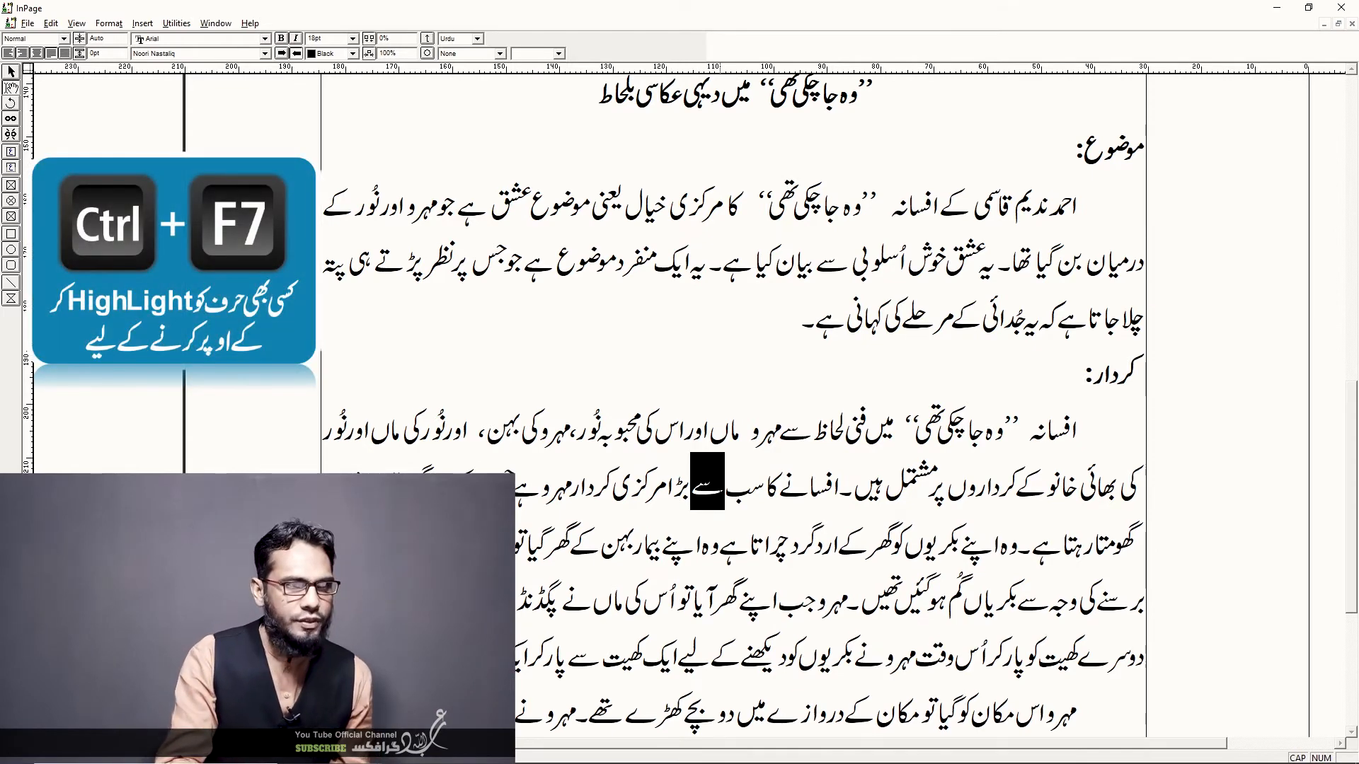
pyautogui.hotkey('ctrl', 'F7')
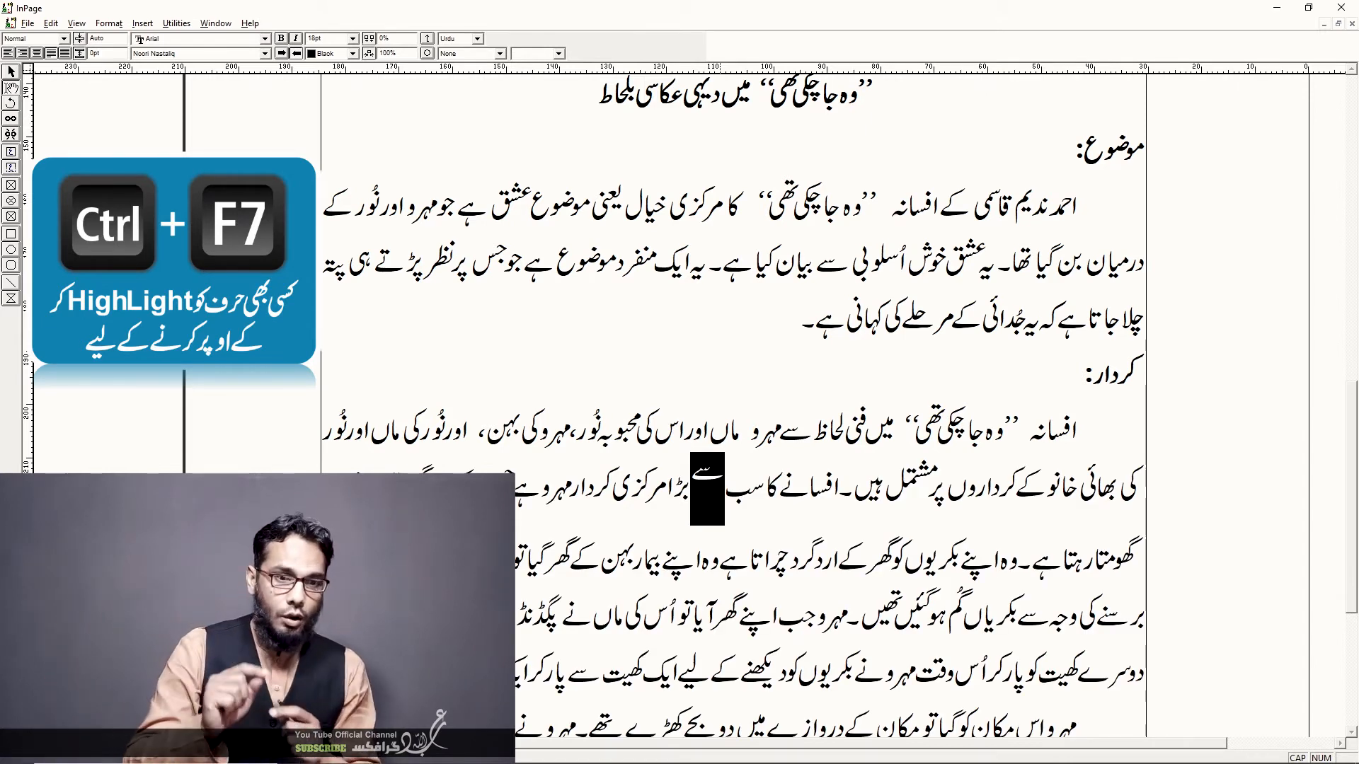
pyautogui.hotkey('ctrl', 'F8')
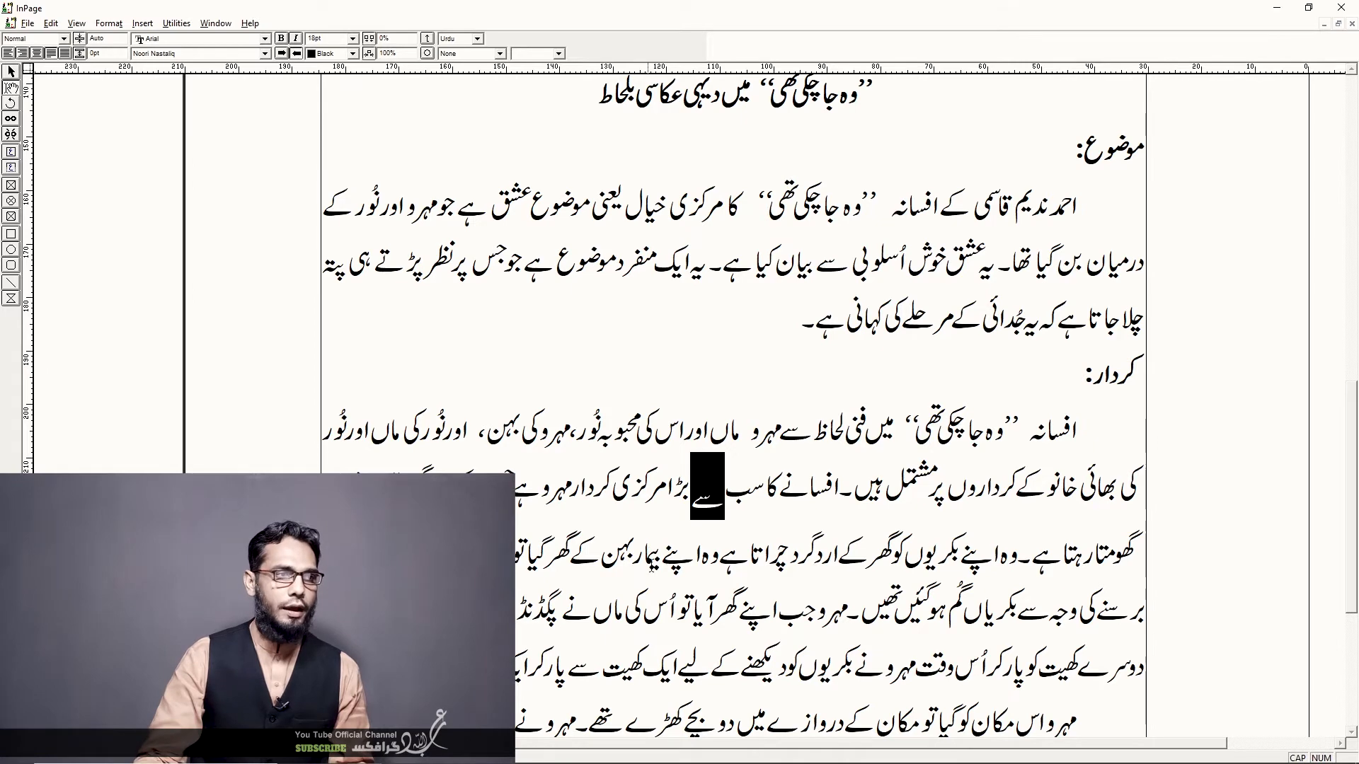
# Select the letters تین of خواتین in the paragraph beginning دیہاتوں and widen them to 190%.
pyautogui.scroll(-2, 649, 568)
pyautogui.scroll(14, 676, 390)
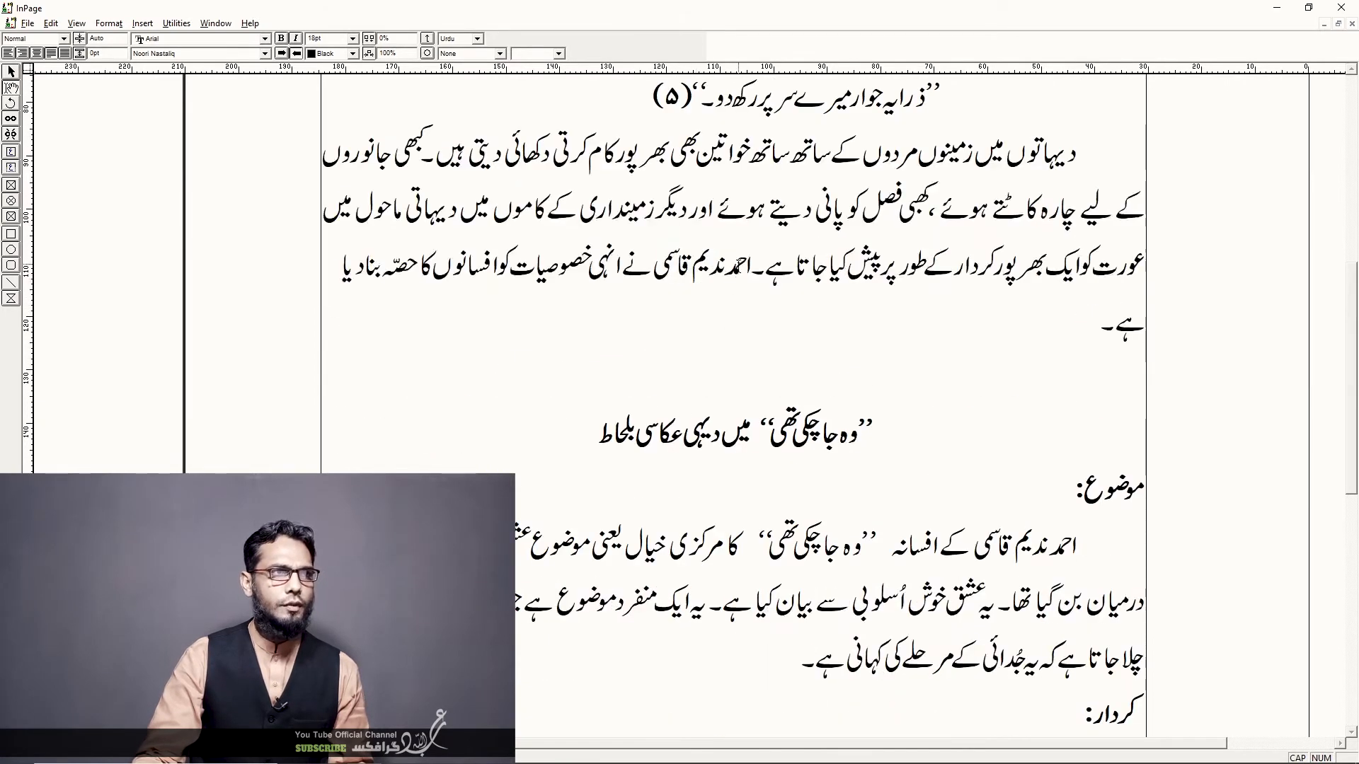
pyautogui.hotkey('shift', 'Right')
pyautogui.hotkey('shift', 'Right')
pyautogui.hotkey('shift', 'Right')
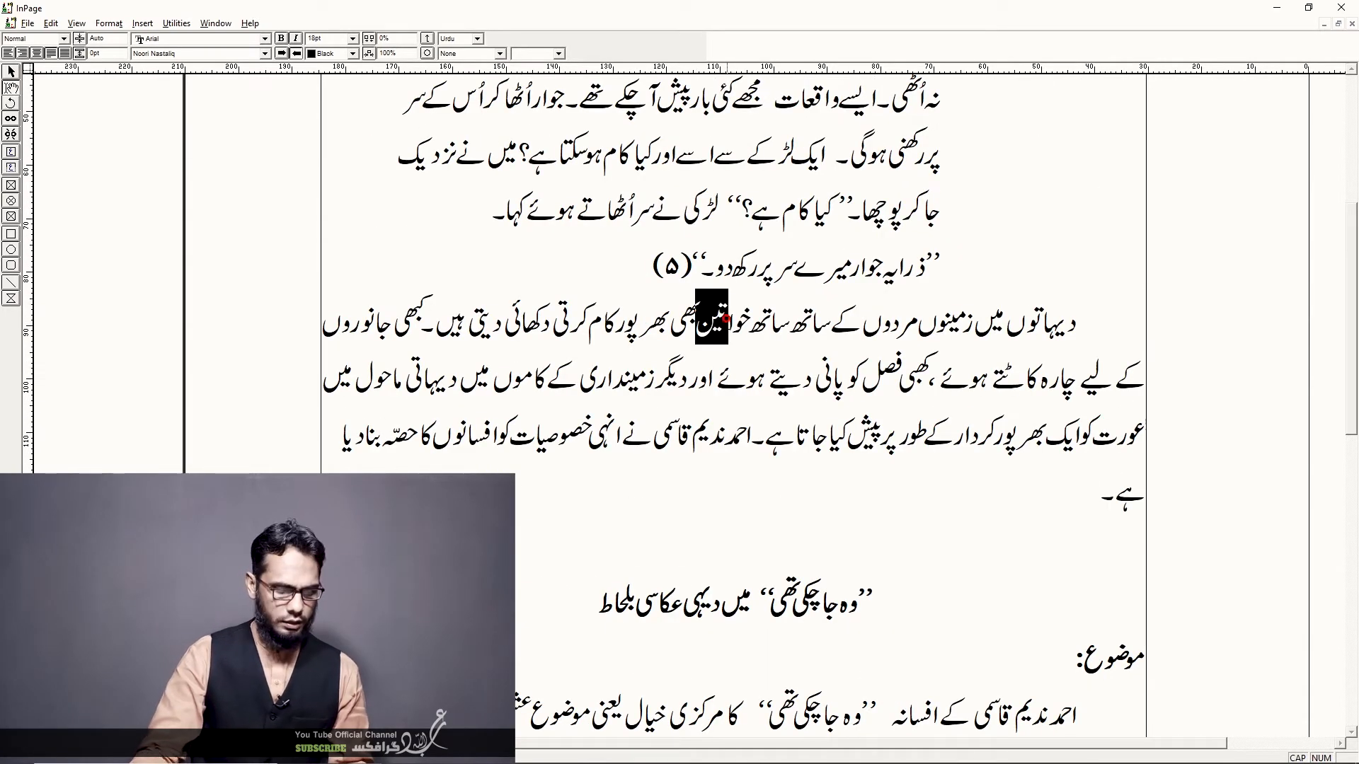
pyautogui.press('F12')
pyautogui.press('F12')
pyautogui.press('F12')
pyautogui.press('F12')
pyautogui.press('F12')
pyautogui.press('F12')
pyautogui.press('F12')
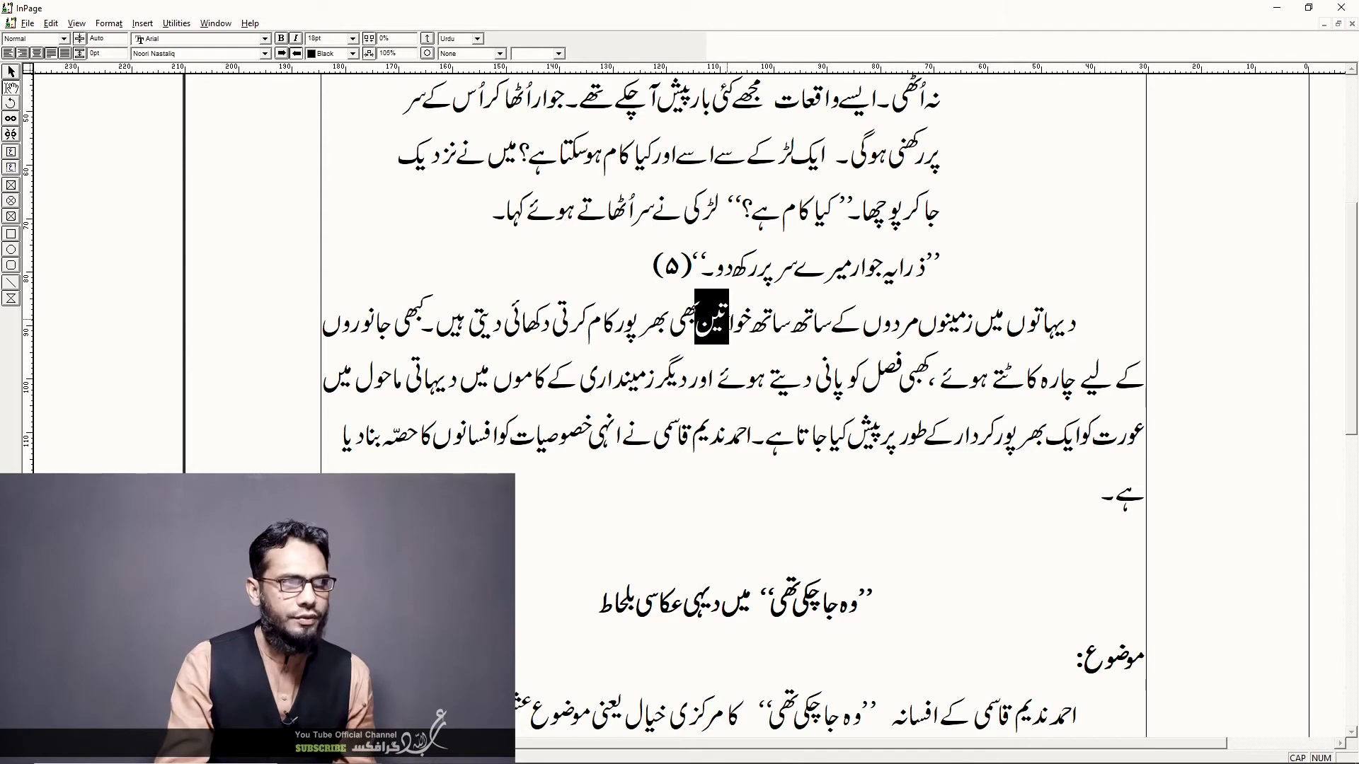
pyautogui.hotkey('ctrl', 'shift', 'F7')
pyautogui.hotkey('ctrl', 'shift', 'F7')
pyautogui.hotkey('ctrl', 'shift', 'F7')
pyautogui.hotkey('ctrl', 'shift', 'F7')
pyautogui.hotkey('ctrl', 'shift', 'F7')
pyautogui.hotkey('ctrl', 'shift', 'F7')
pyautogui.hotkey('ctrl', 'shift', 'F7')
pyautogui.hotkey('ctrl', 'shift', 'F7')
pyautogui.hotkey('ctrl', 'shift', 'F7')
pyautogui.hotkey('ctrl', 'shift', 'F7')
pyautogui.hotkey('ctrl', 'shift', 'F7')
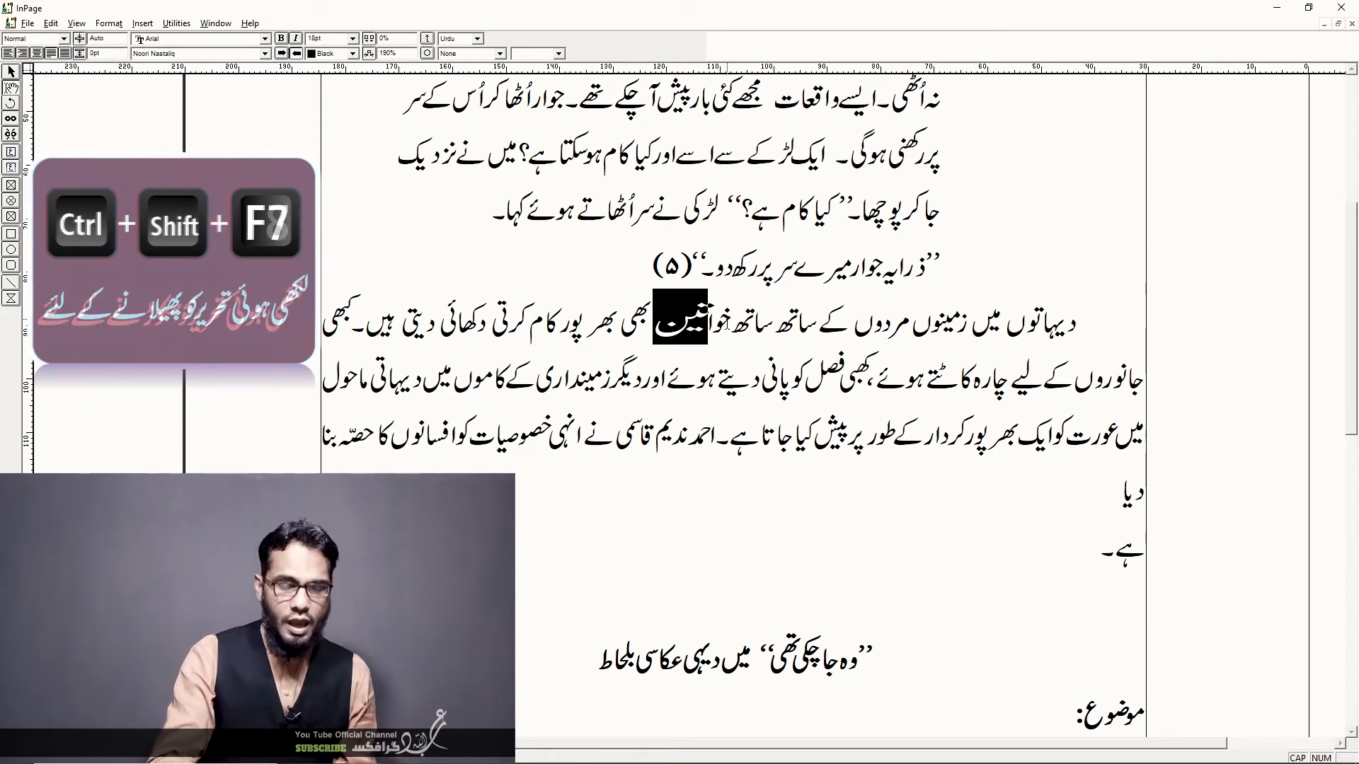
# Narrow the selected letters of خواتین to 115% width.
pyautogui.hotkey('ctrl', 'shift', 'F8')
pyautogui.hotkey('ctrl', 'shift', 'F8')
pyautogui.hotkey('ctrl', 'shift', 'F8')
pyautogui.hotkey('ctrl', 'shift', 'F8')
pyautogui.hotkey('ctrl', 'shift', 'F8')
pyautogui.hotkey('ctrl', 'shift', 'F8')
pyautogui.hotkey('ctrl', 'shift', 'F8')
pyautogui.hotkey('ctrl', 'shift', 'F8')
pyautogui.hotkey('ctrl', 'shift', 'F8')
pyautogui.hotkey('ctrl', 'shift', 'F8')
pyautogui.hotkey('ctrl', 'shift', 'F8')
pyautogui.hotkey('ctrl', 'shift', 'F8')
pyautogui.hotkey('ctrl', 'shift', 'F8')
pyautogui.hotkey('ctrl', 'shift', 'F8')
pyautogui.hotkey('ctrl', 'shift', 'F8')
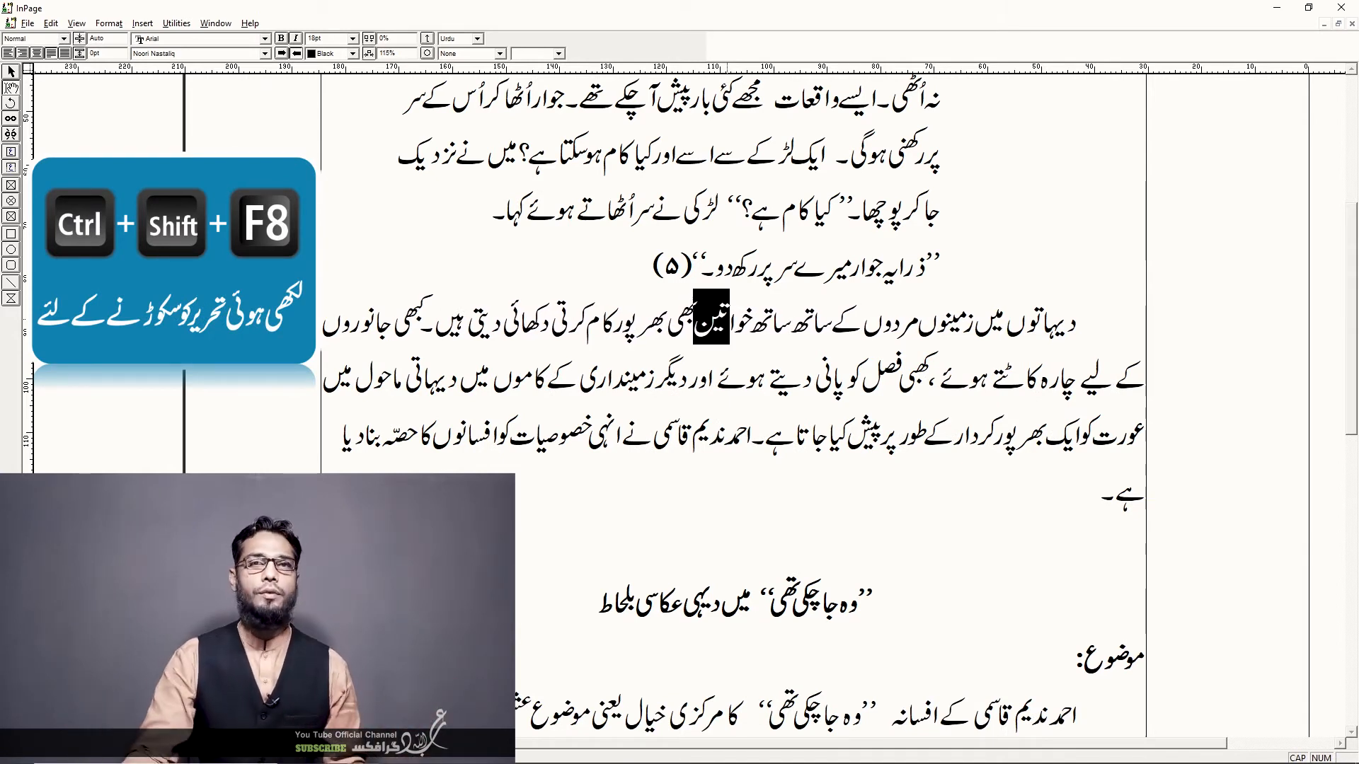
# Select پور in the first line of the same paragraph and increase its letter spacing to 41%.
pyautogui.moveTo(640, 320); pyautogui.dragTo(617, 328)
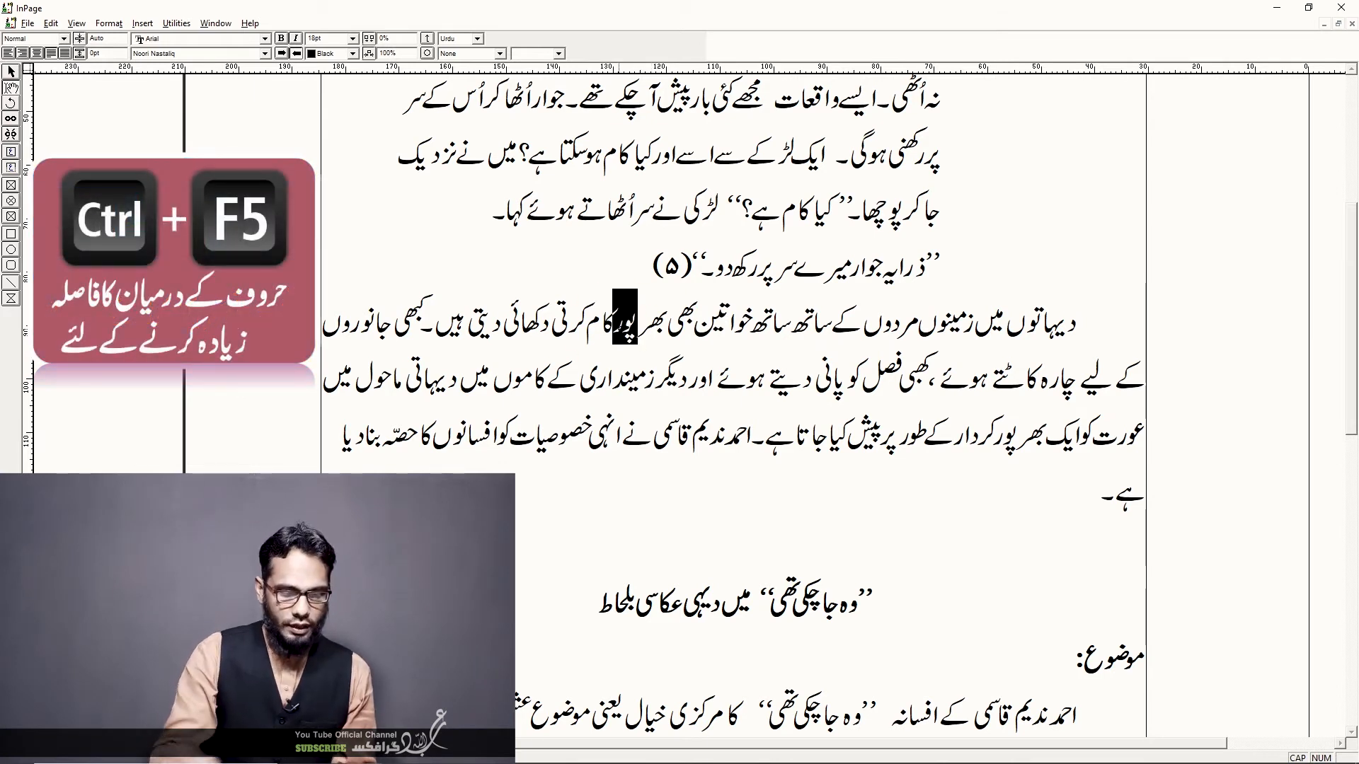
pyautogui.hotkey('ctrl', 'F5')
pyautogui.hotkey('ctrl', 'F5')
pyautogui.hotkey('ctrl', 'F5')
pyautogui.hotkey('ctrl', 'F5')
pyautogui.hotkey('ctrl', 'F5')
pyautogui.hotkey('ctrl', 'F5')
pyautogui.hotkey('ctrl', 'F5')
pyautogui.hotkey('ctrl', 'F5')
pyautogui.hotkey('ctrl', 'F5')
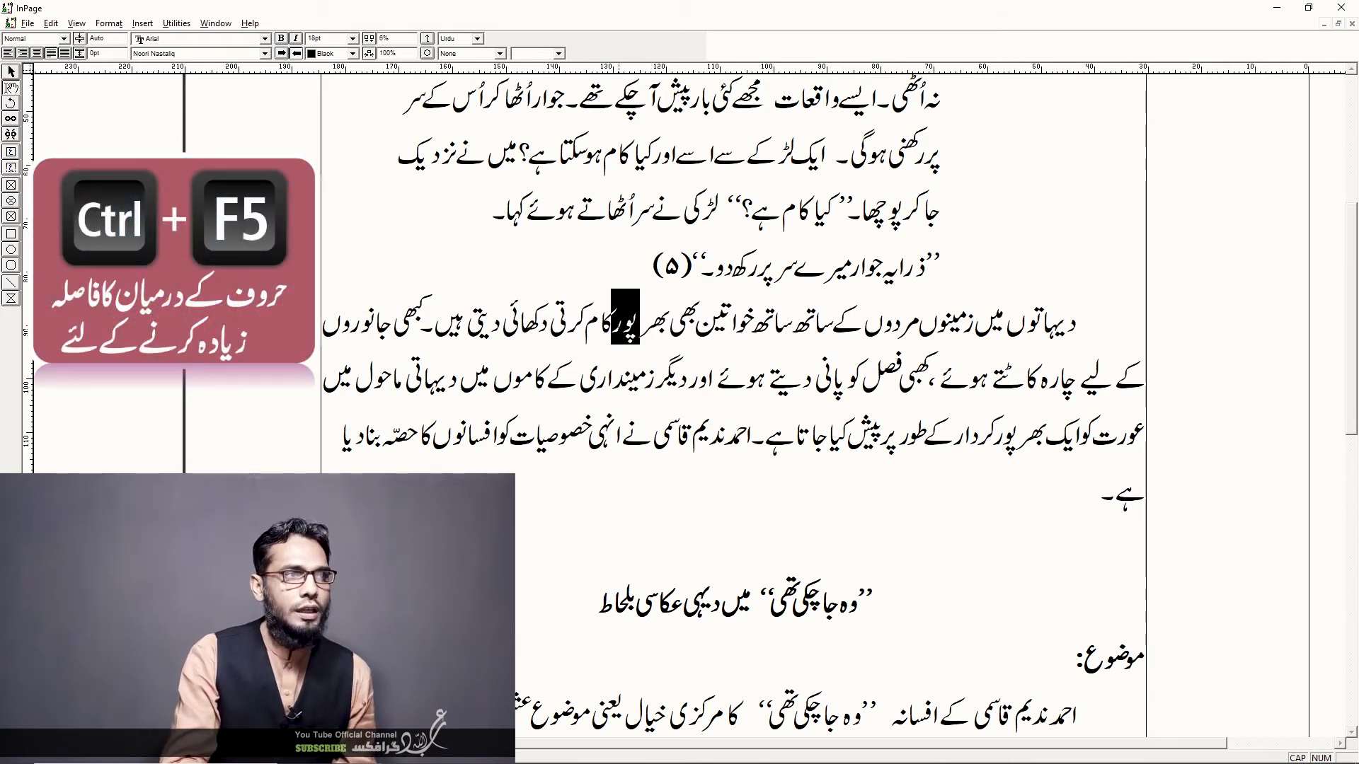
pyautogui.hotkey('ctrl', 'F5')
pyautogui.hotkey('ctrl', 'F5')
pyautogui.hotkey('ctrl', 'F5')
pyautogui.hotkey('ctrl', 'F5')
pyautogui.hotkey('ctrl', 'F5')
pyautogui.hotkey('ctrl', 'F5')
pyautogui.hotkey('ctrl', 'F5')
pyautogui.hotkey('ctrl', 'F5')
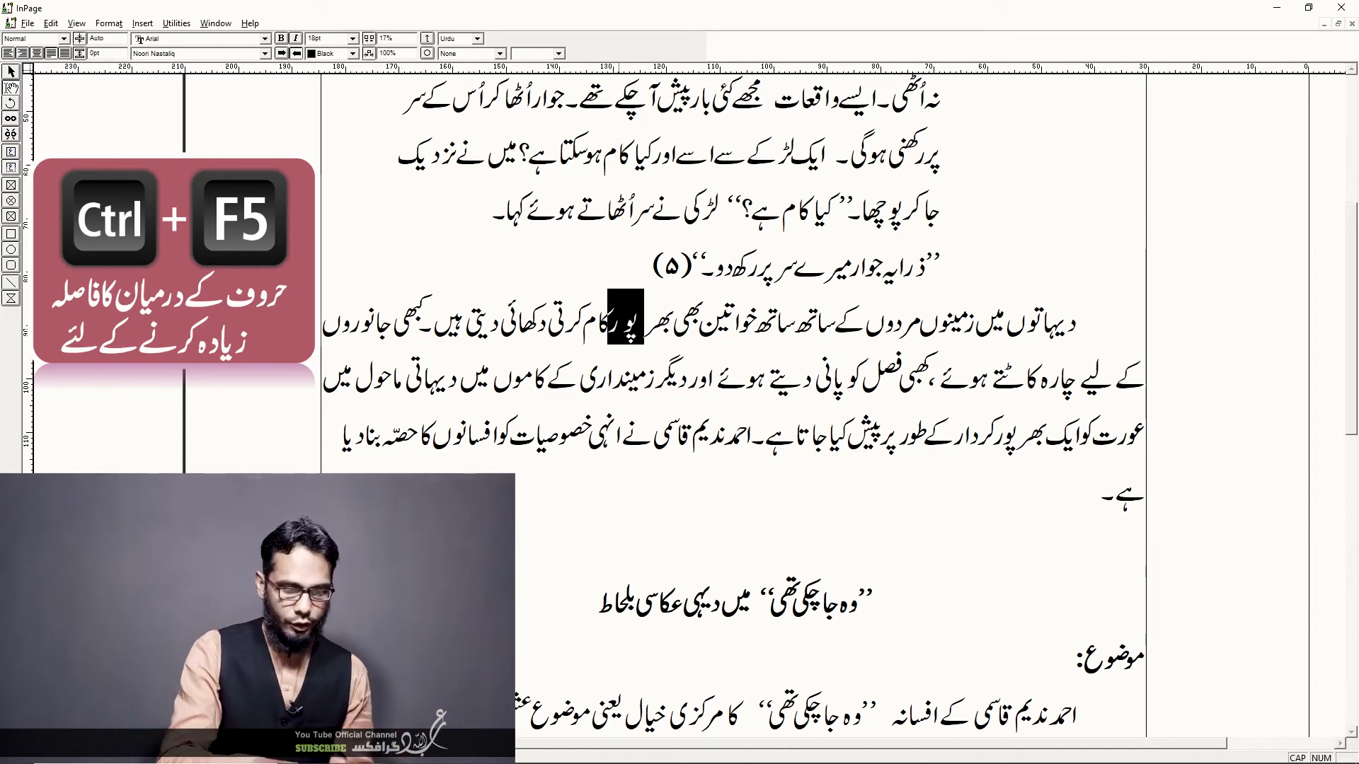
pyautogui.hotkey('ctrl', 'F5')
pyautogui.hotkey('ctrl', 'F5')
pyautogui.hotkey('ctrl', 'F5')
pyautogui.hotkey('ctrl', 'F5')
pyautogui.hotkey('ctrl', 'F5')
pyautogui.hotkey('ctrl', 'F5')
pyautogui.hotkey('ctrl', 'F5')
pyautogui.hotkey('ctrl', 'F5')
pyautogui.hotkey('ctrl', 'F5')
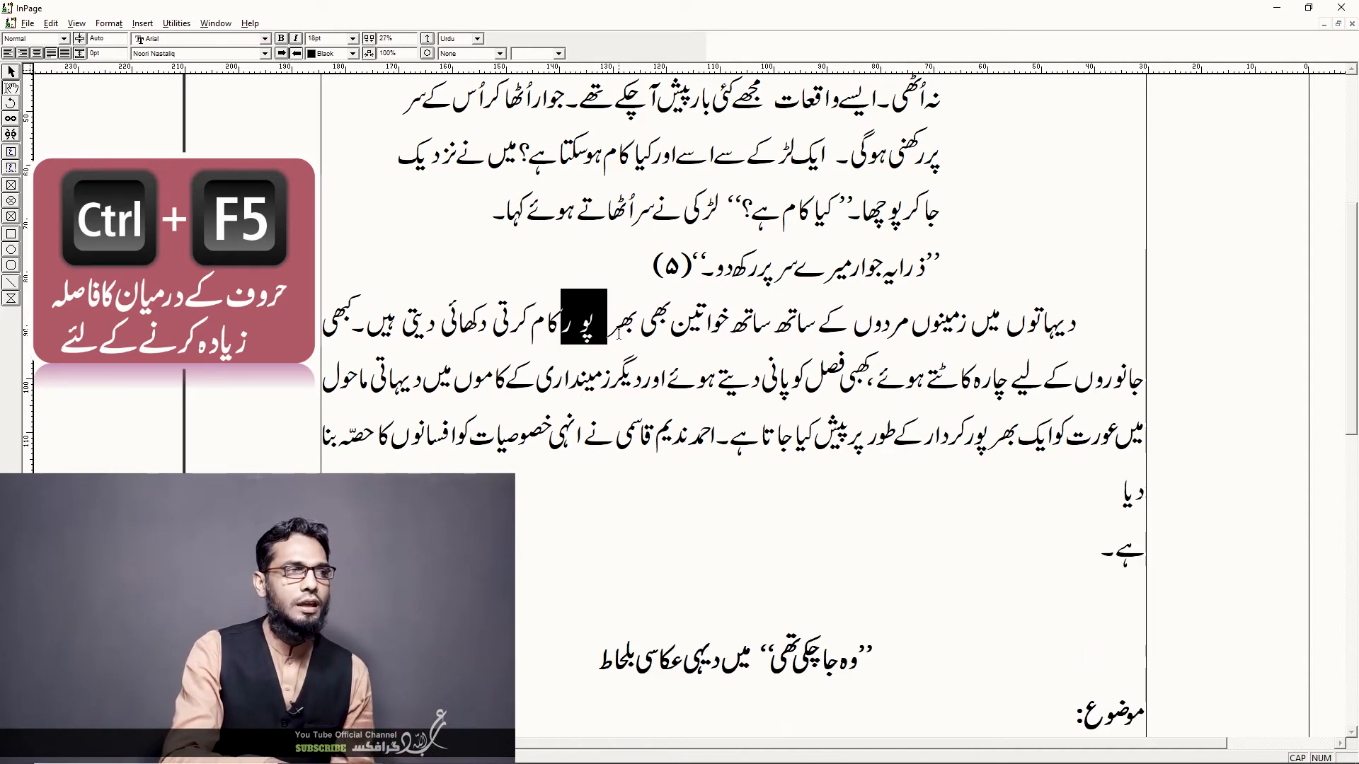
pyautogui.hotkey('ctrl', 'F5')
pyautogui.hotkey('ctrl', 'F5')
pyautogui.hotkey('ctrl', 'F5')
pyautogui.hotkey('ctrl', 'F5')
pyautogui.hotkey('ctrl', 'F5')
pyautogui.hotkey('ctrl', 'F5')
pyautogui.hotkey('ctrl', 'F5')
pyautogui.hotkey('ctrl', 'F5')
pyautogui.hotkey('ctrl', 'F5')
pyautogui.hotkey('ctrl', 'F5')
pyautogui.hotkey('ctrl', 'F5')
pyautogui.hotkey('ctrl', 'F5')
pyautogui.hotkey('ctrl', 'F5')
pyautogui.hotkey('ctrl', 'F5')
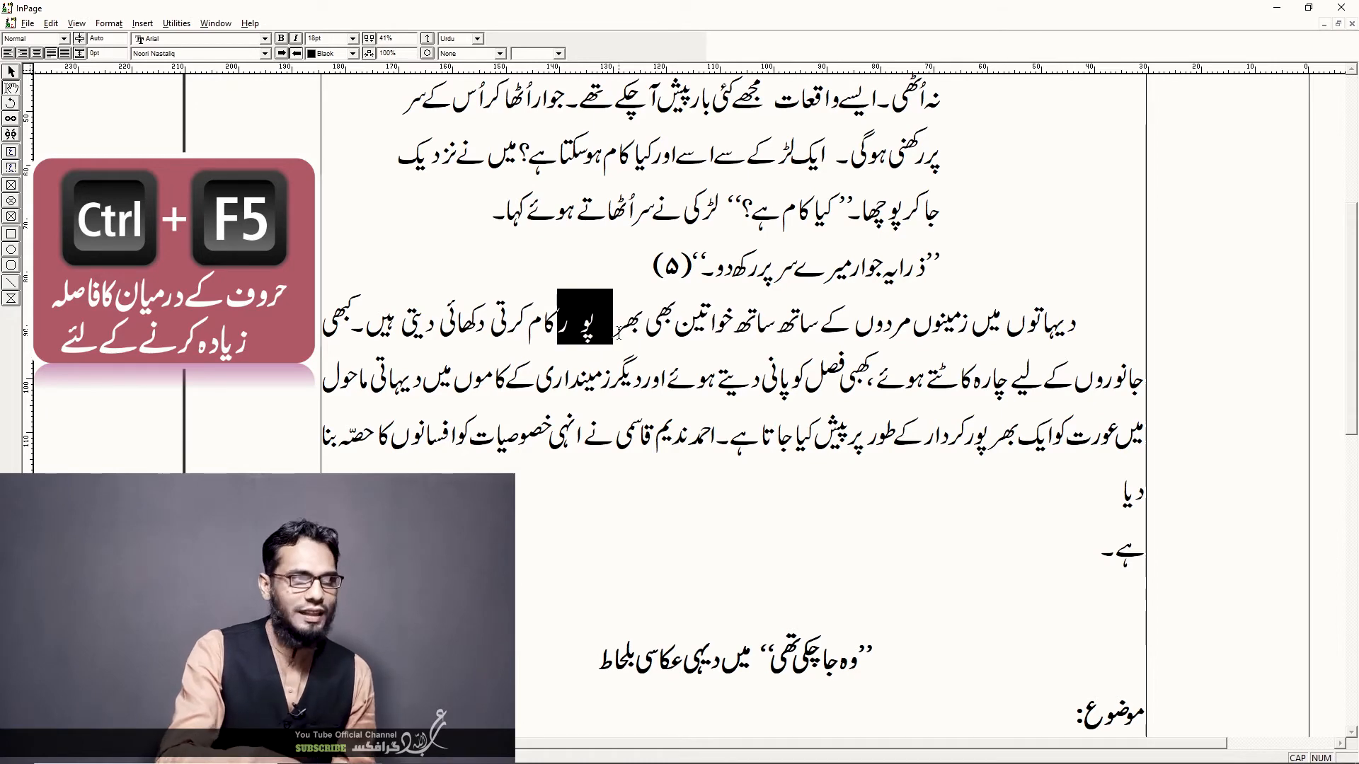